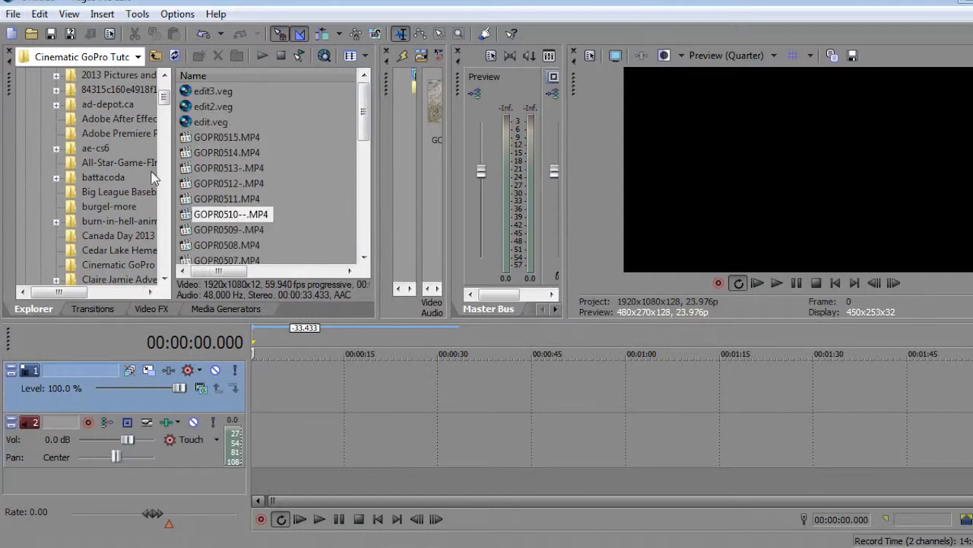
- Browse the D: drive to the Cinematic GoPro Tutorial folder and select the clip GOPR0510--.MP4
left_click_drag(166, 98, 165, 86)
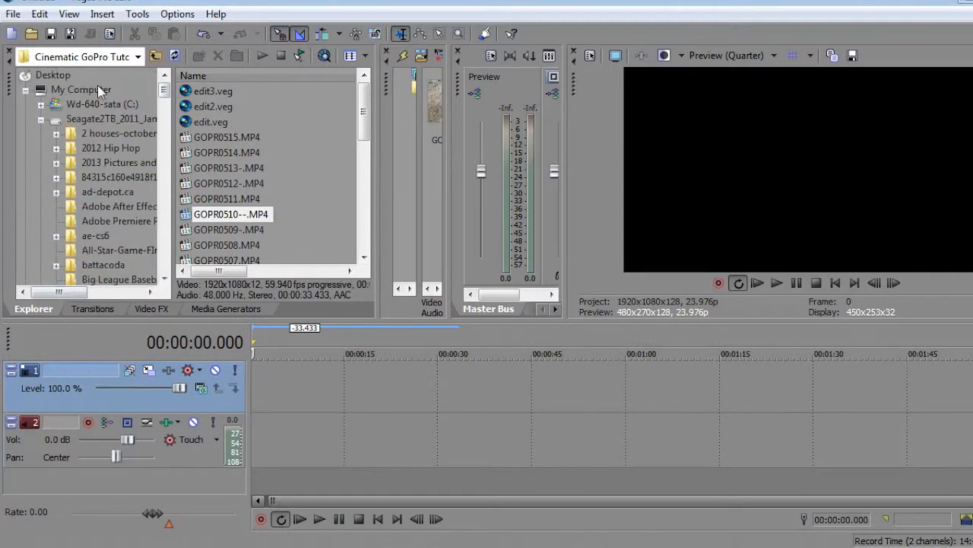
left_click(81, 89)
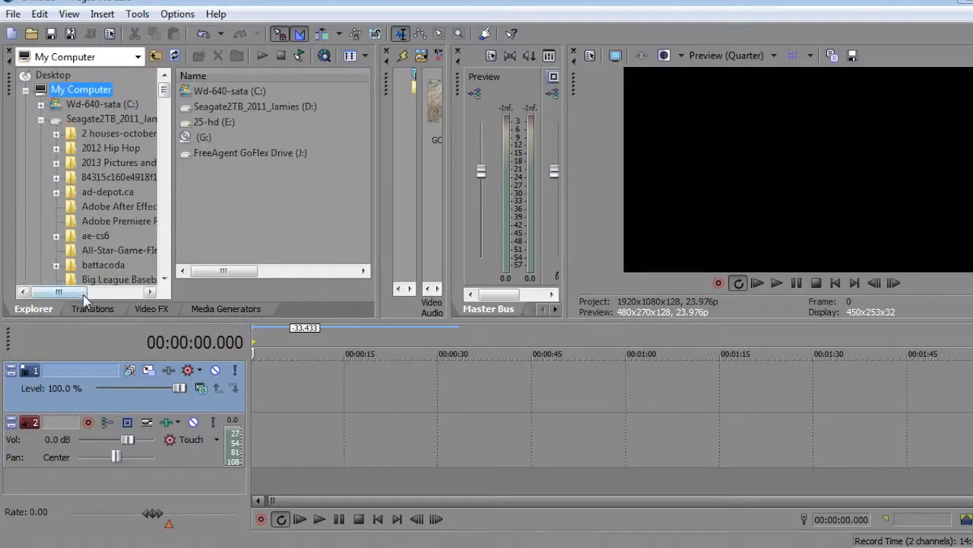
double_click(259, 106)
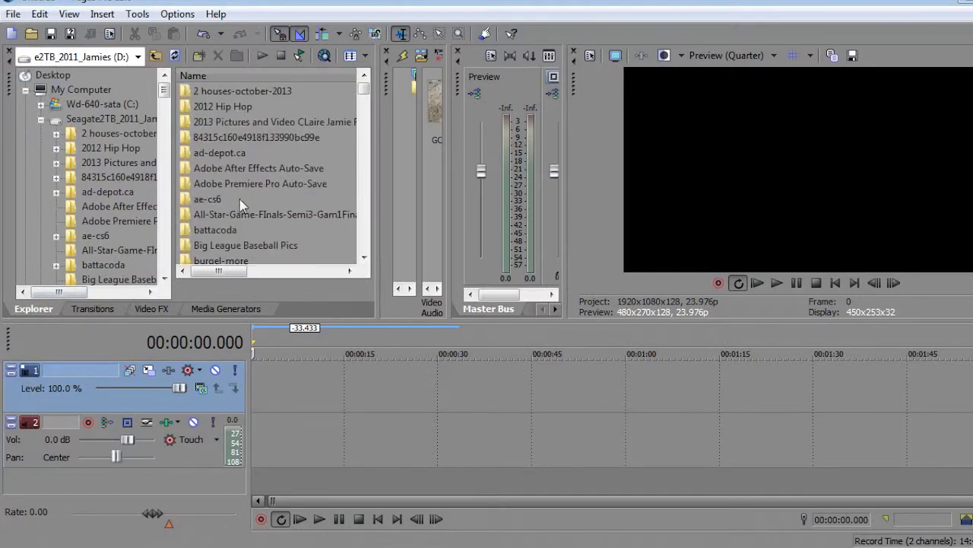
scroll(267, 225, "down", 4)
double_click(237, 137)
scroll(304, 200, "down", 4)
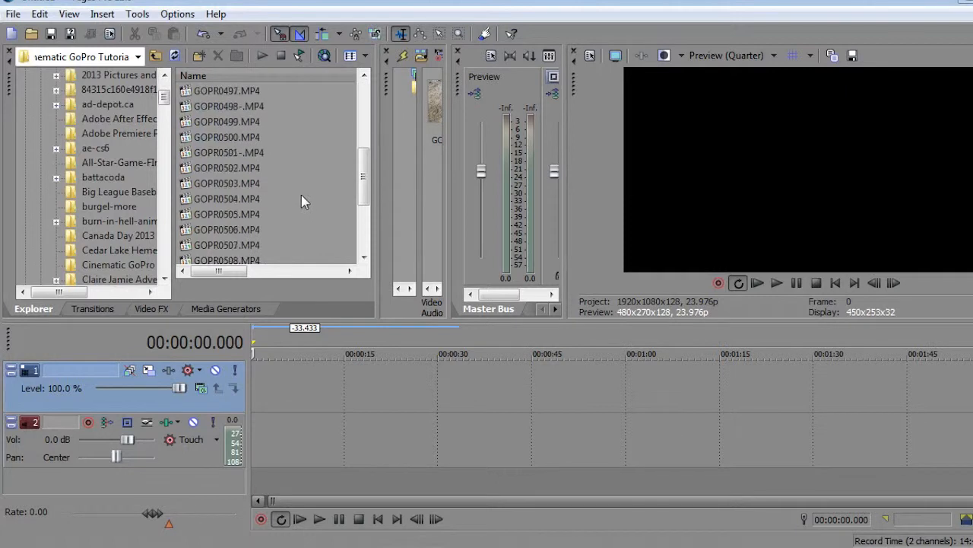
scroll(301, 224, "down", 2)
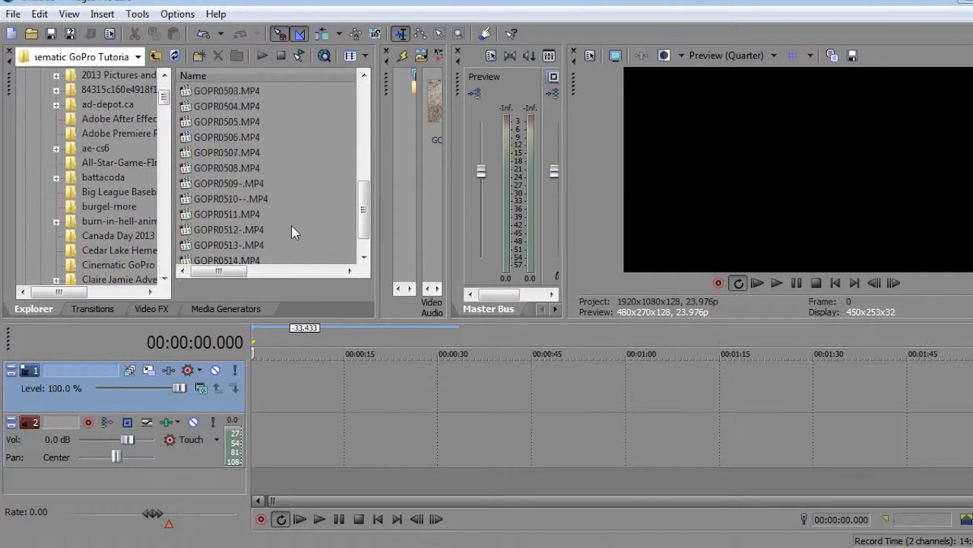
left_click(258, 200)
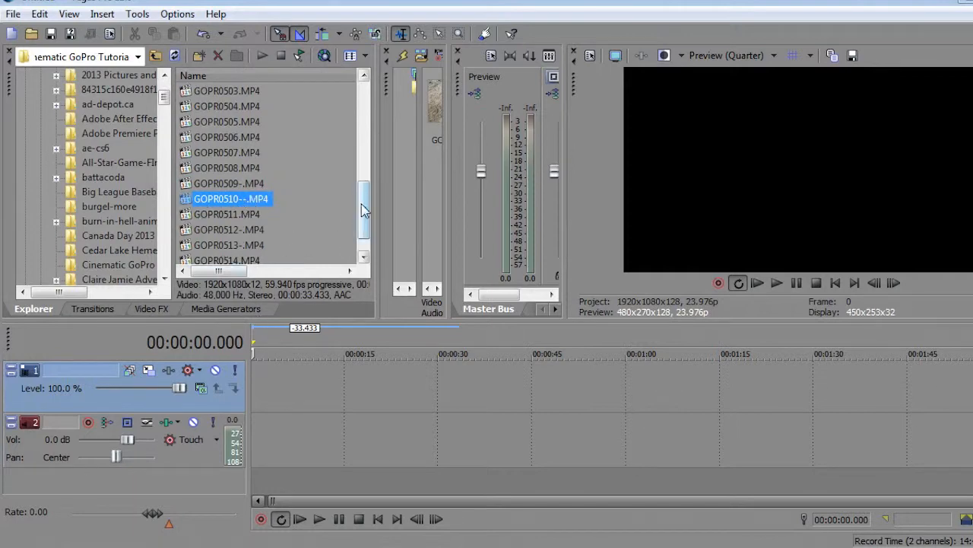
scroll(363, 210, "down", 1)
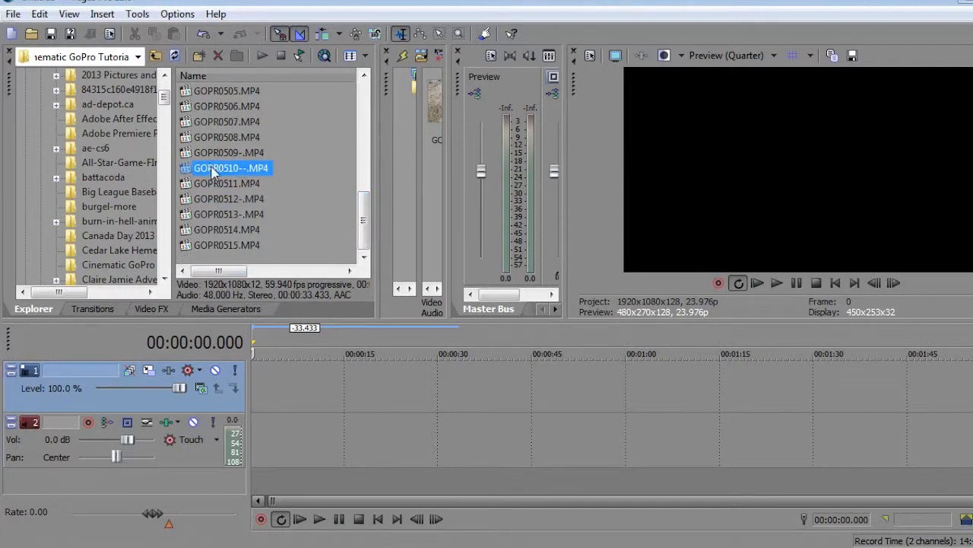
mouse_move(216, 174)
left_mouse_down()
mouse_move(214, 220)
mouse_move(253, 403)
mouse_move(219, 175)
left_mouse_up()
left_click(13, 14)
mouse_move(49, 176)
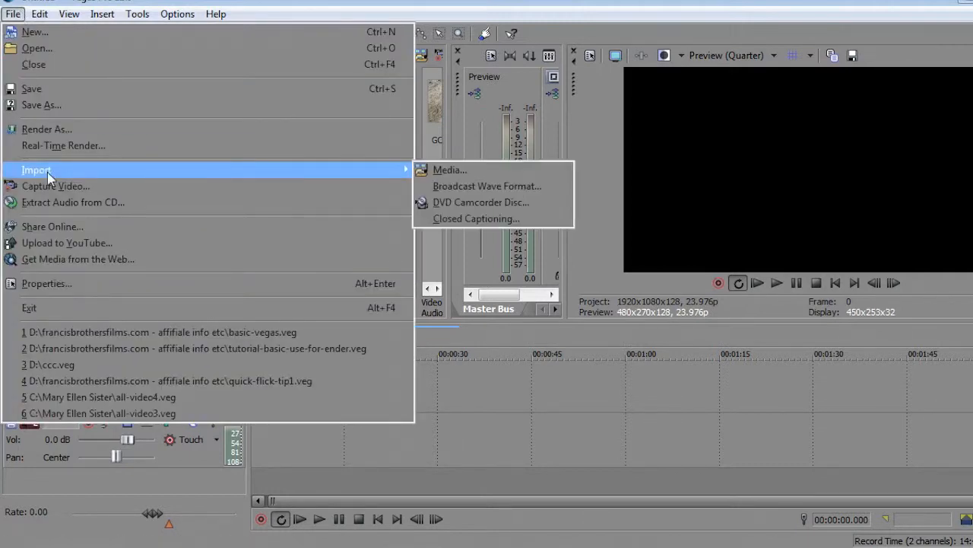
left_click(448, 172)
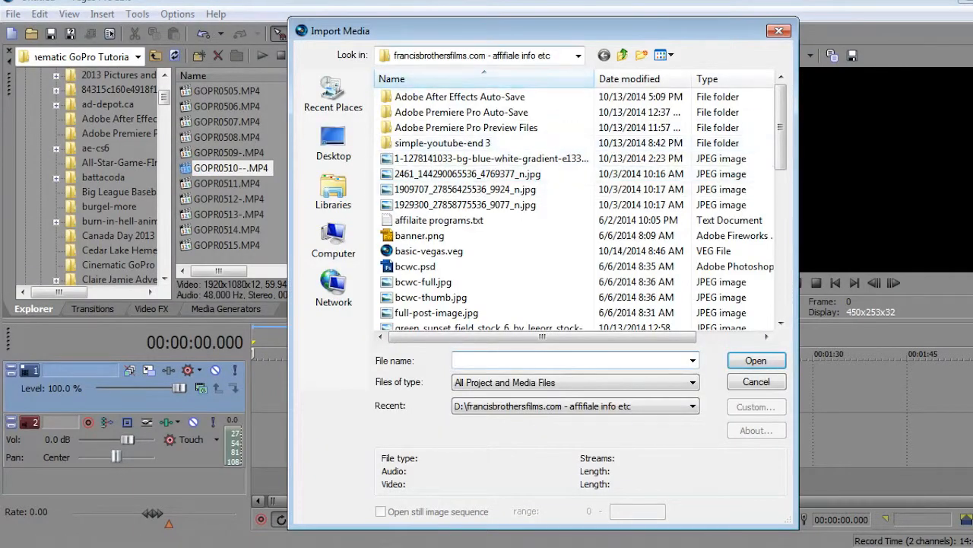
left_click(756, 381)
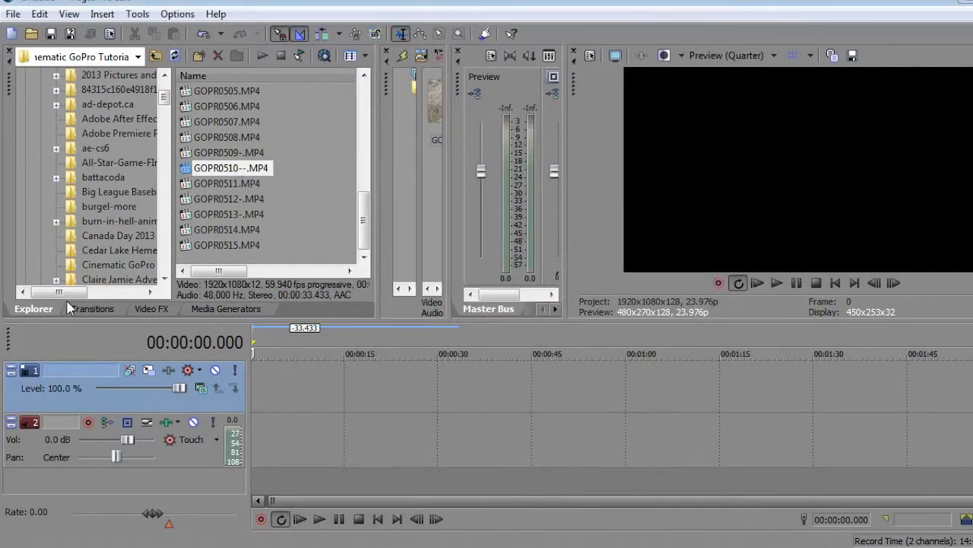
- Place GOPR0510--.MP4 at the start of the timeline and slightly enlarge the preview area above it
left_click_drag(216, 172, 246, 413)
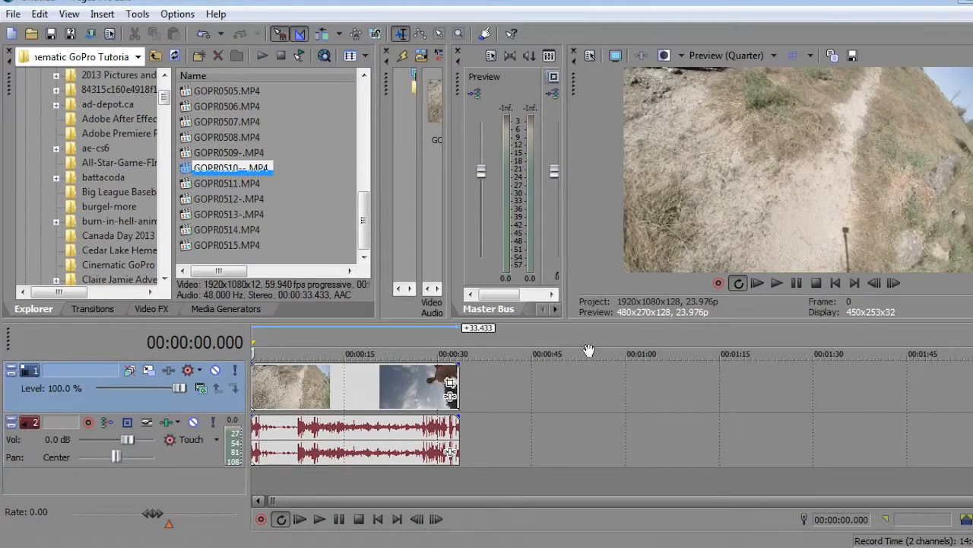
left_click_drag(615, 321, 677, 331)
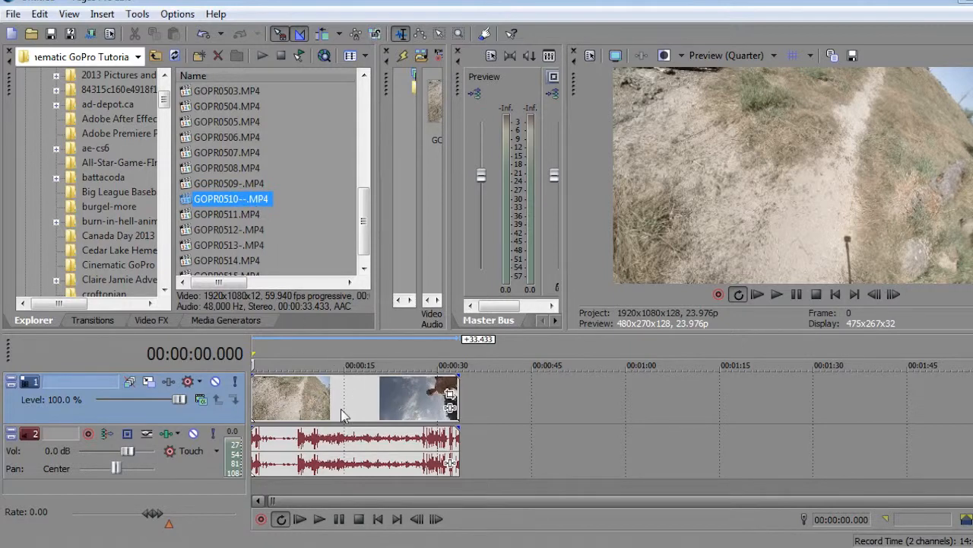
- Review the video event properties of the GOPR0510-- clip on the timeline
left_click(311, 400)
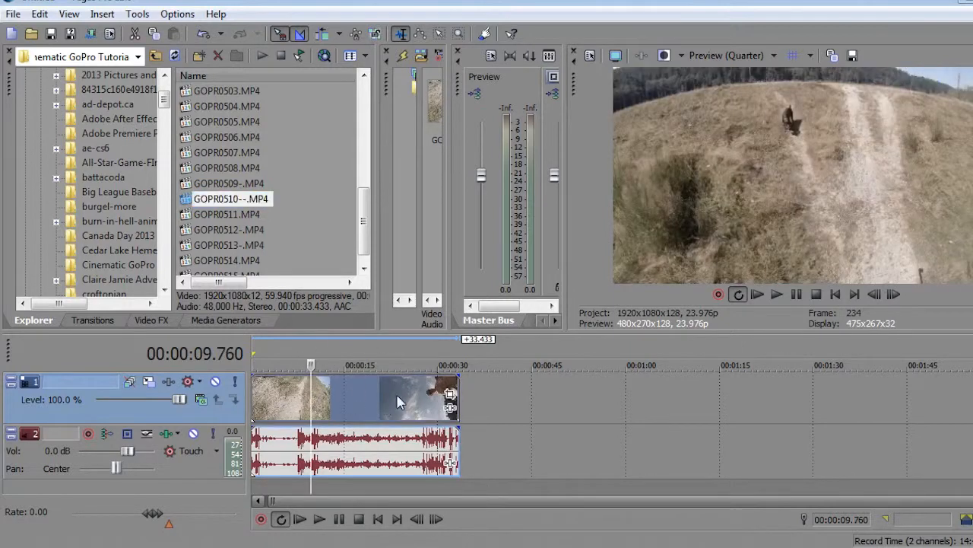
right_click(382, 409)
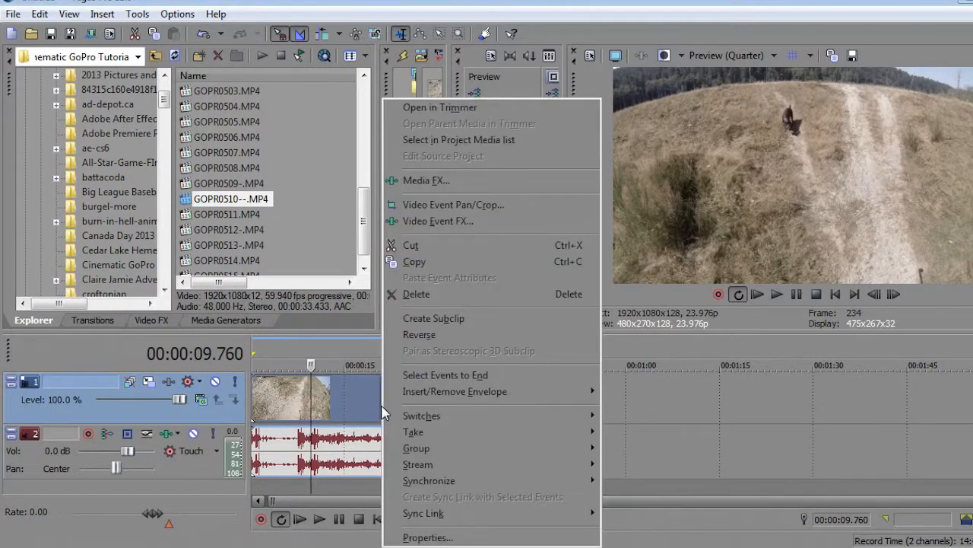
left_click(429, 538)
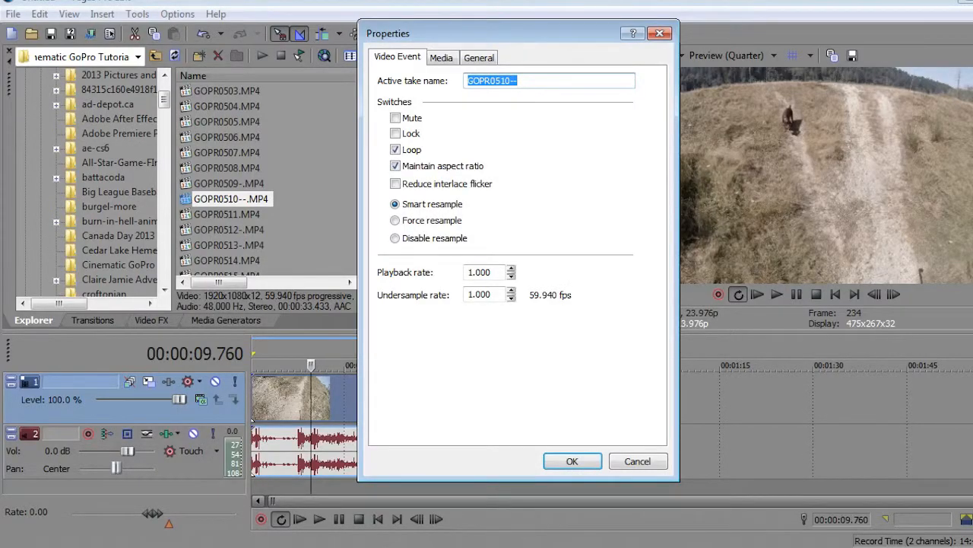
key("Return")
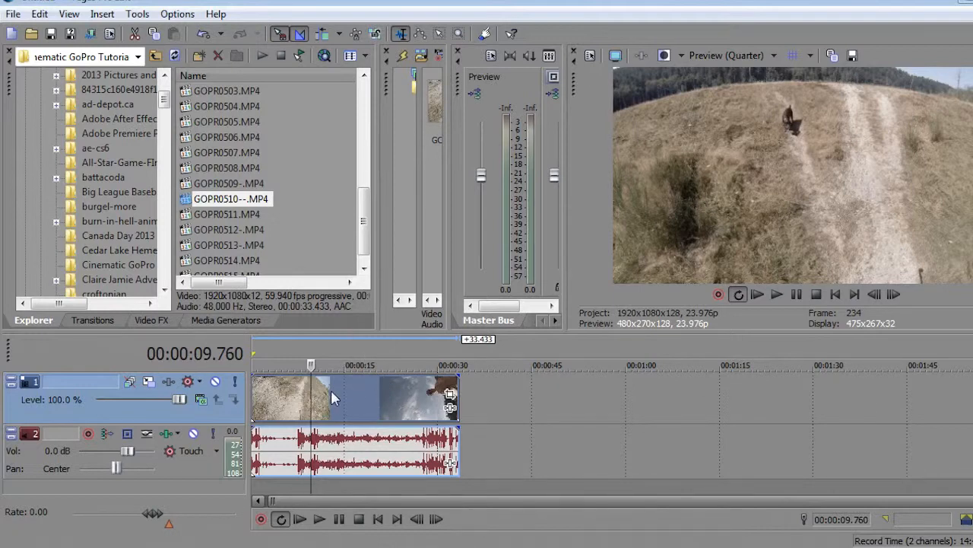
- Set the GOPR0510-- video event's playback rate to 0.400 and disable resampling in its properties
right_click(356, 391)
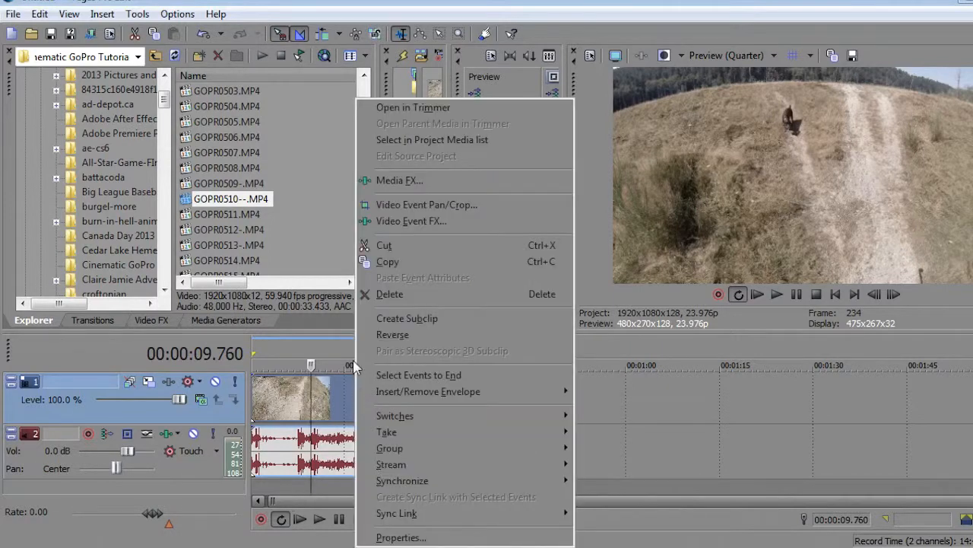
left_click(409, 538)
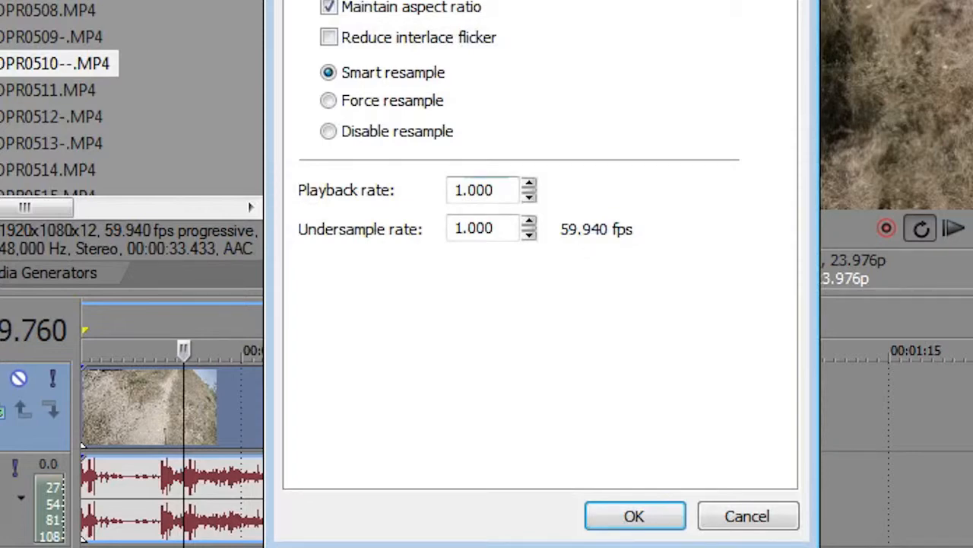
left_click_drag(455, 190, 499, 190)
left_click(499, 190)
double_click(477, 190)
left_click(477, 190)
left_click(464, 190)
left_click_drag(464, 190, 455, 190)
left_click(495, 190)
double_click(474, 190)
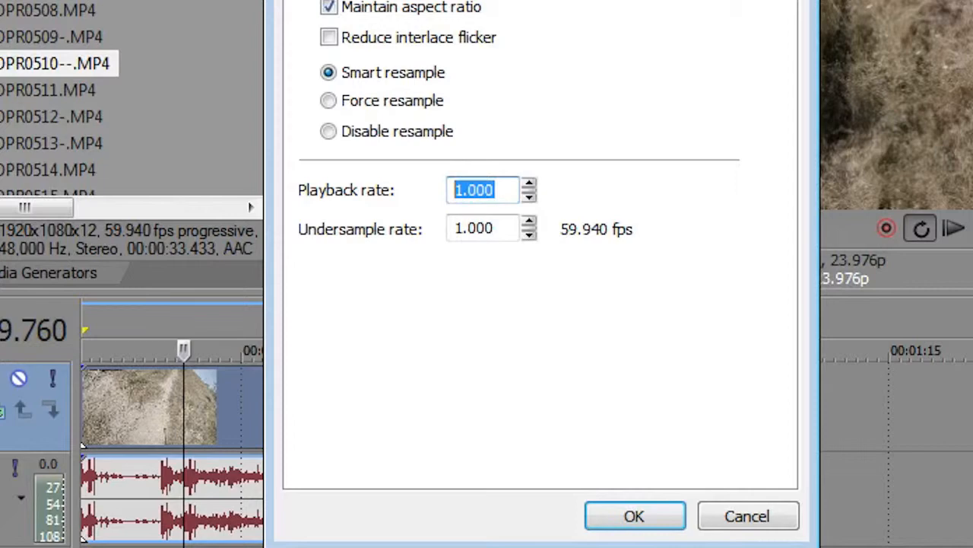
type(".4")
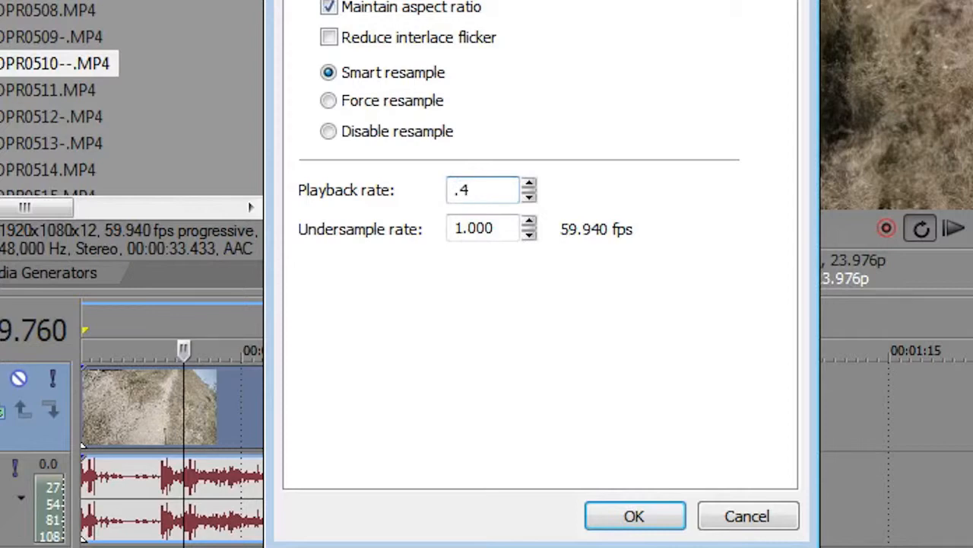
left_click(496, 228)
left_click(495, 190)
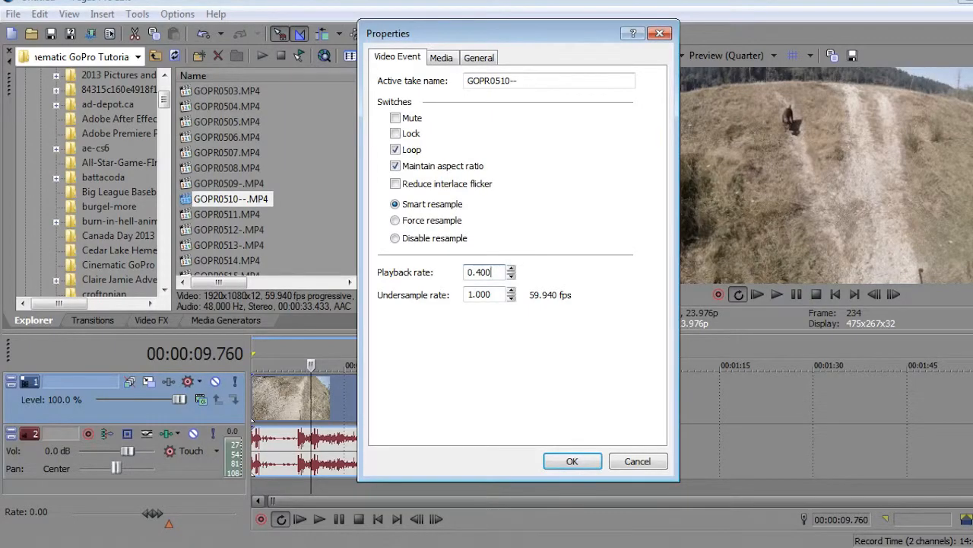
left_click(395, 238)
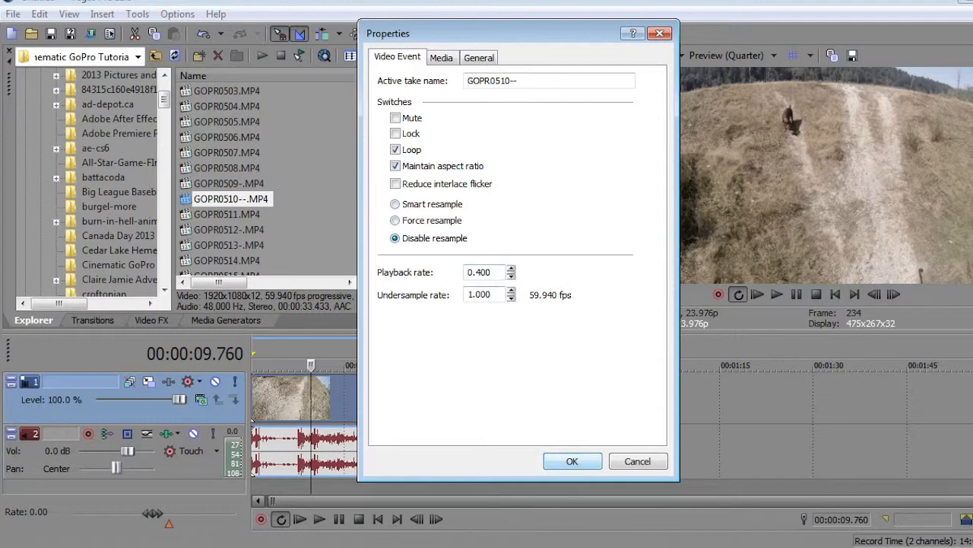
left_click(572, 461)
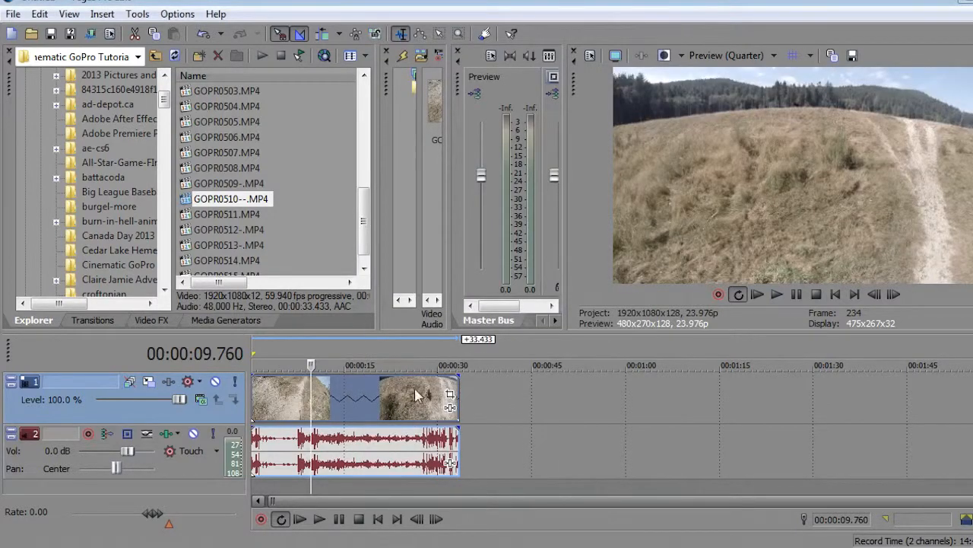
- Undo and redo the event properties change, placing the cursor at the clip's end in between for comparison
left_click(40, 14)
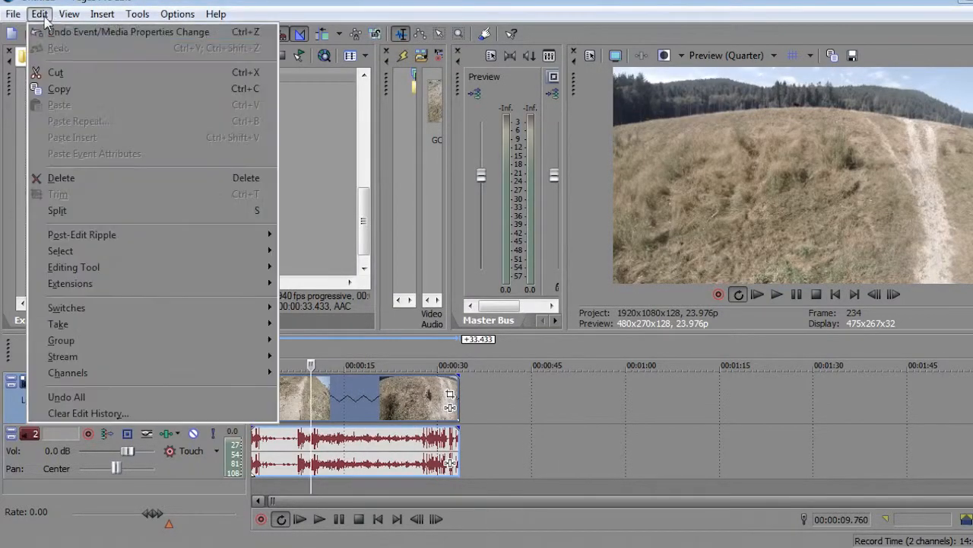
left_click(54, 35)
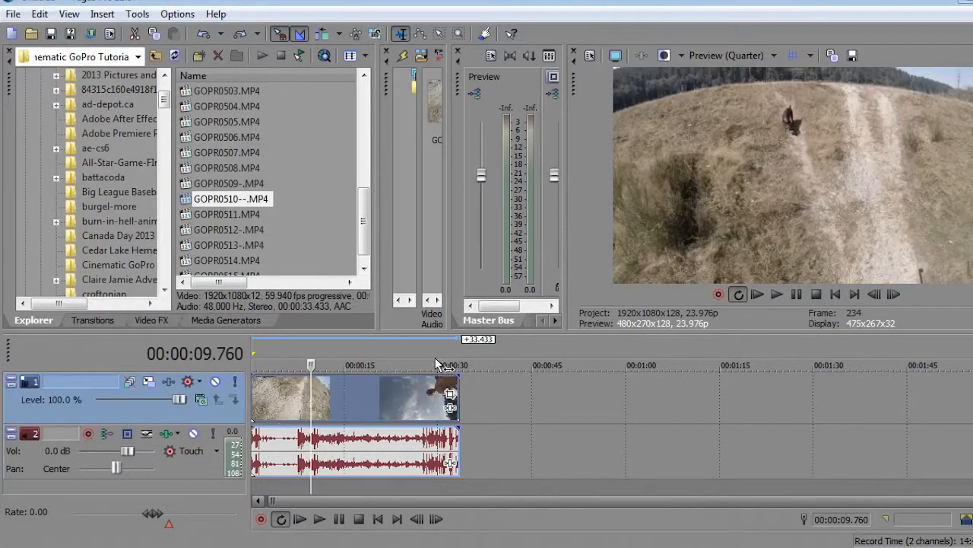
left_click(460, 356)
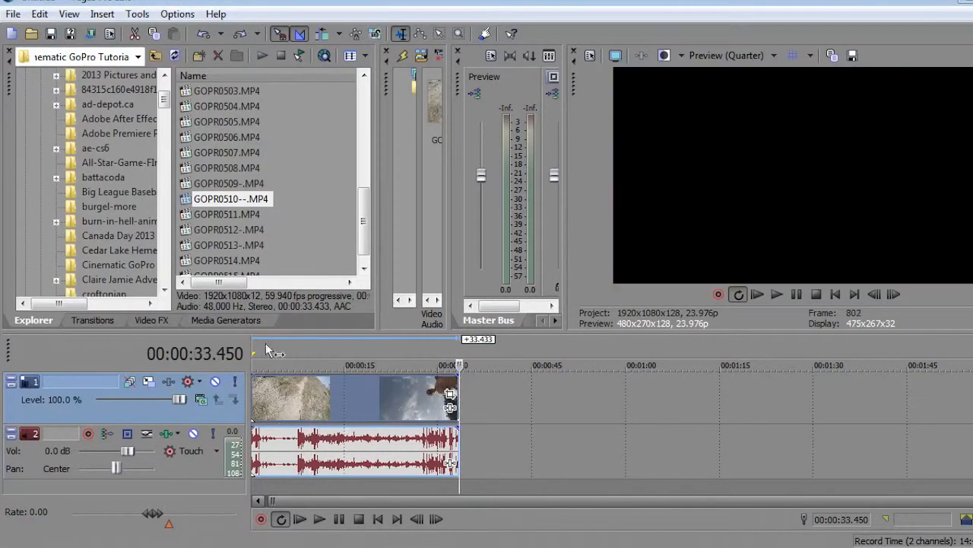
left_click(38, 15)
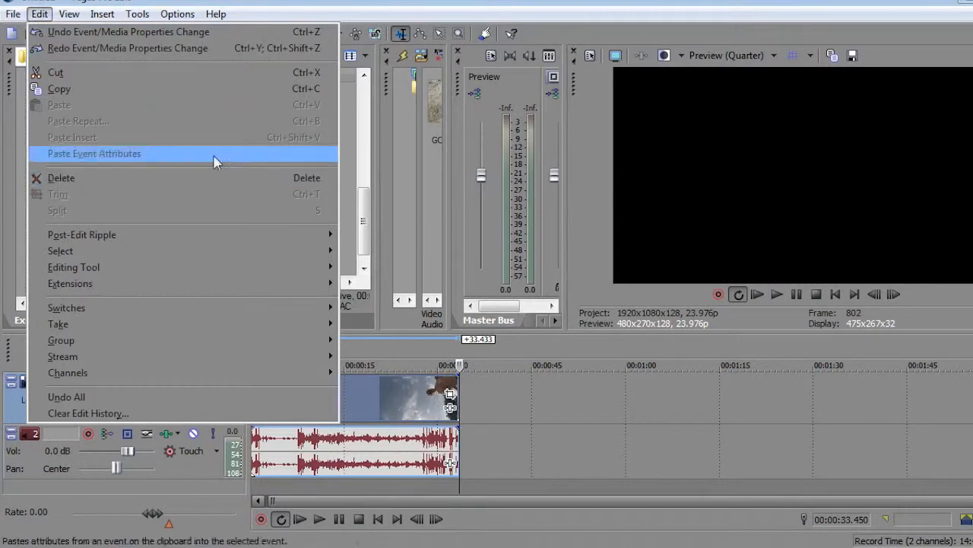
left_click(108, 50)
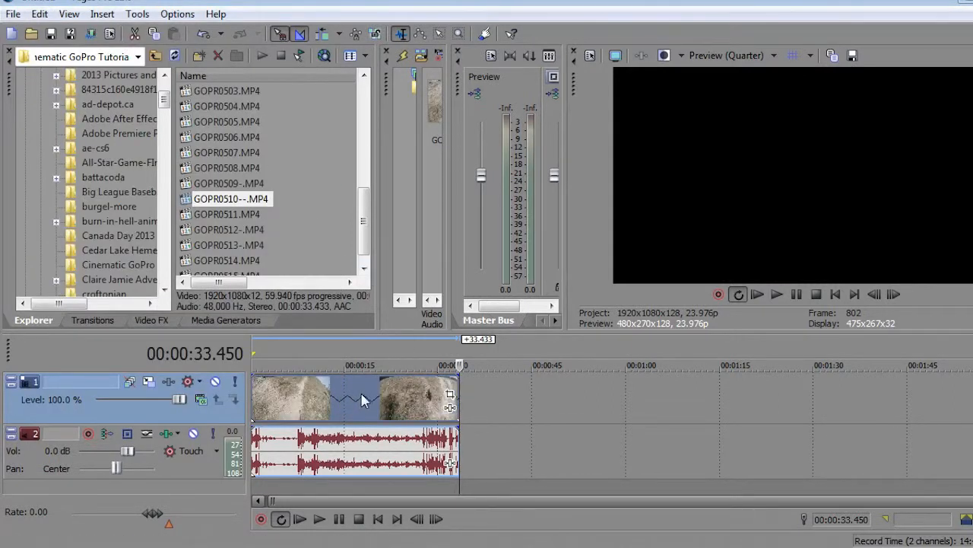
- Play the slowed clip from the beginning of the timeline, pause it, and move the cursor to the clip's end
scroll(370, 403, "up", 4)
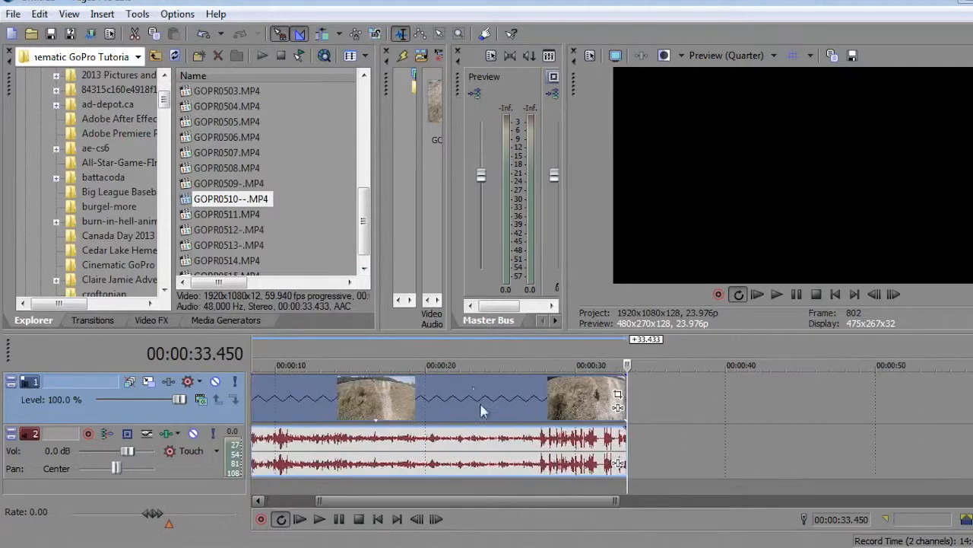
scroll(525, 411, "down", 1)
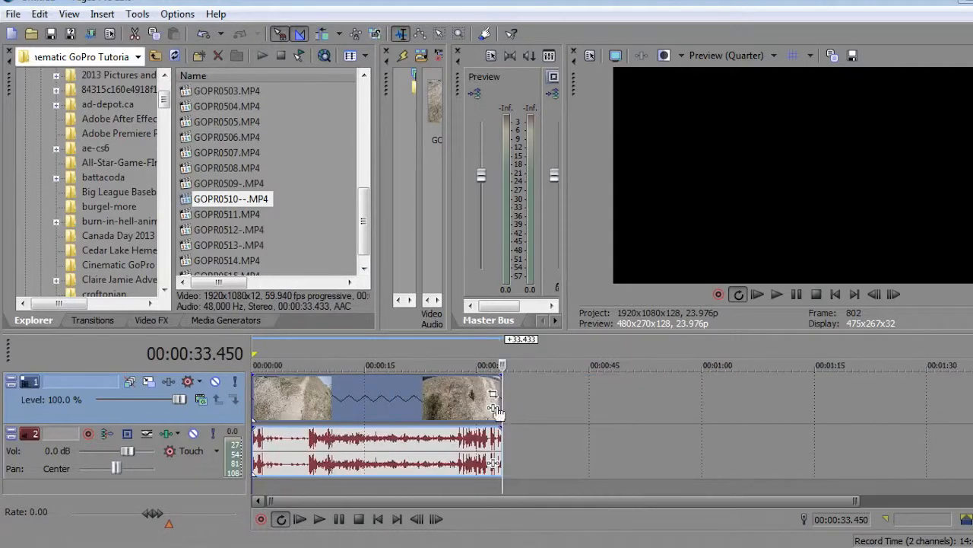
scroll(439, 404, "up", 1)
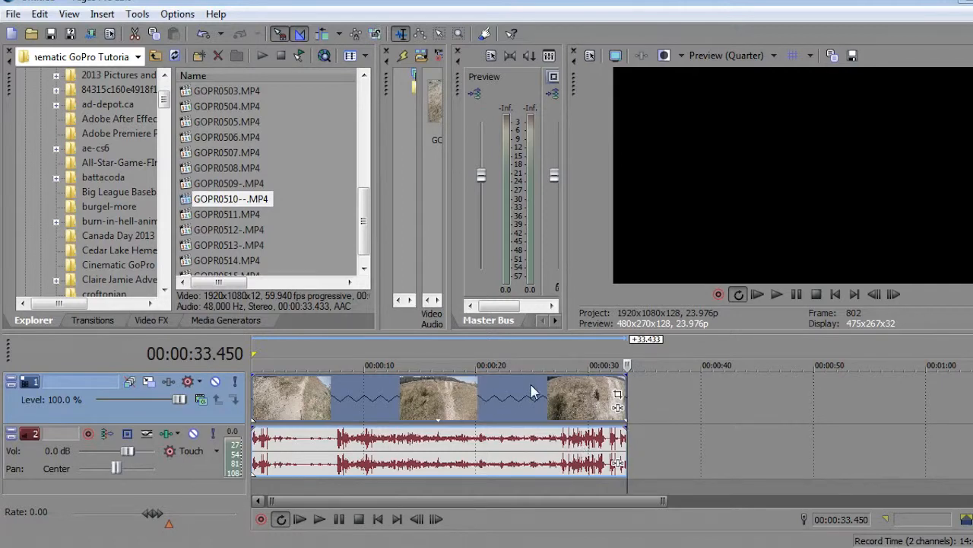
scroll(537, 387, "down", 1)
left_click(254, 346)
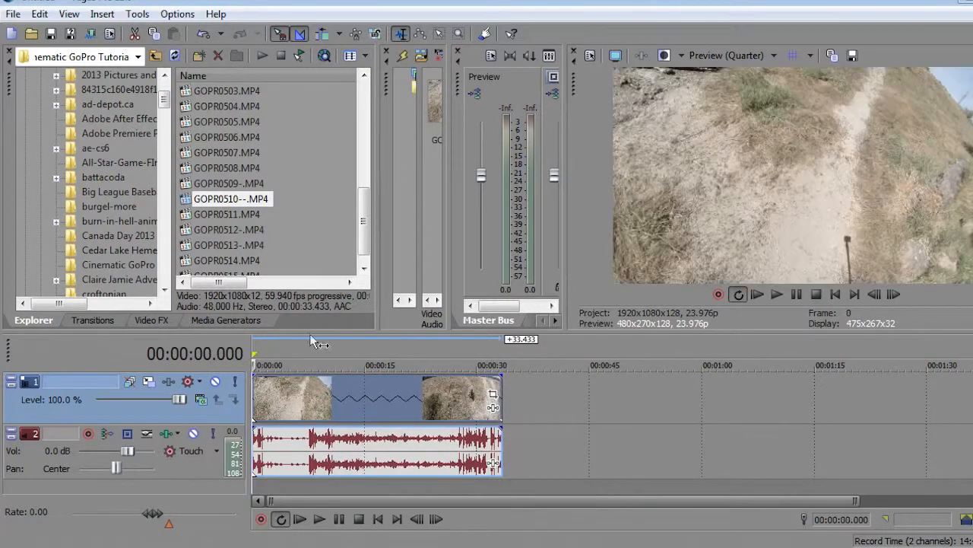
left_click(784, 298)
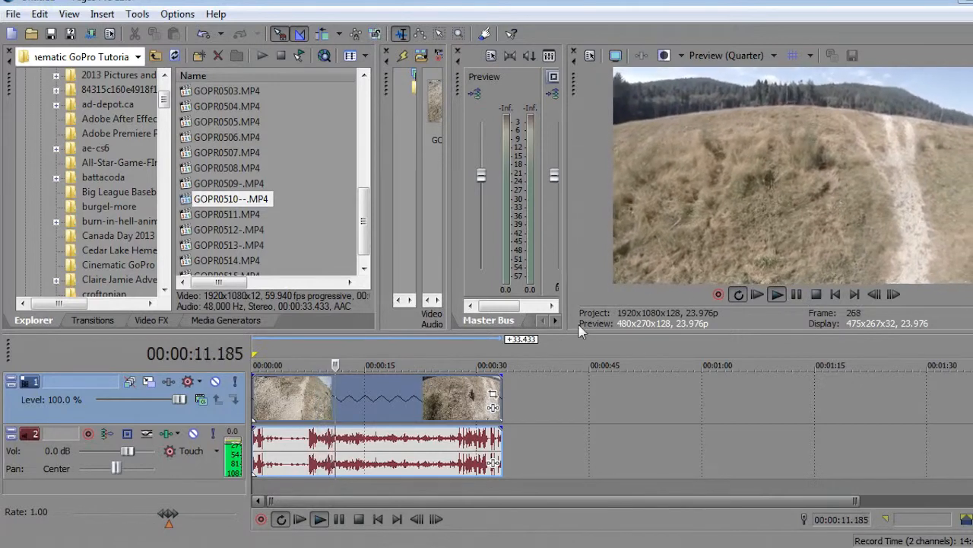
left_click(780, 294)
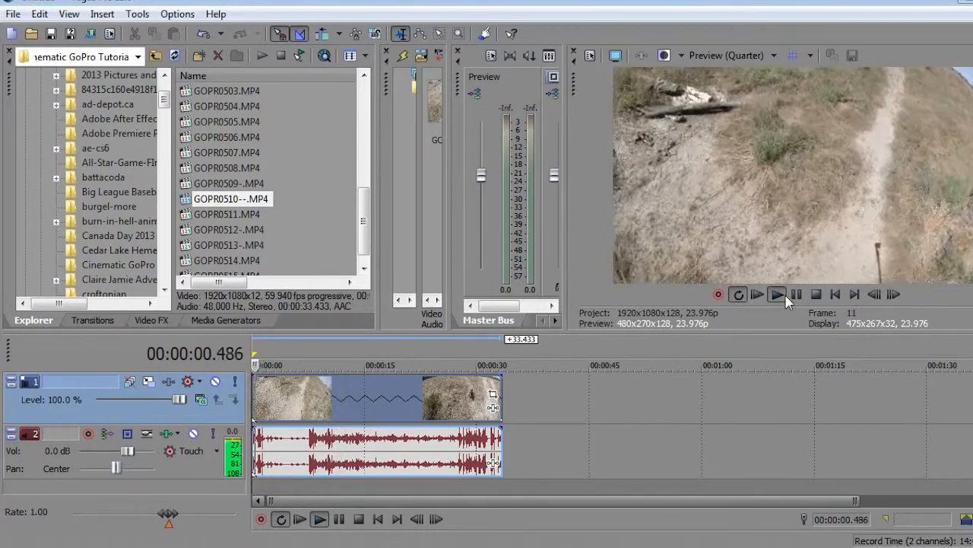
left_click(794, 295)
left_click(514, 357)
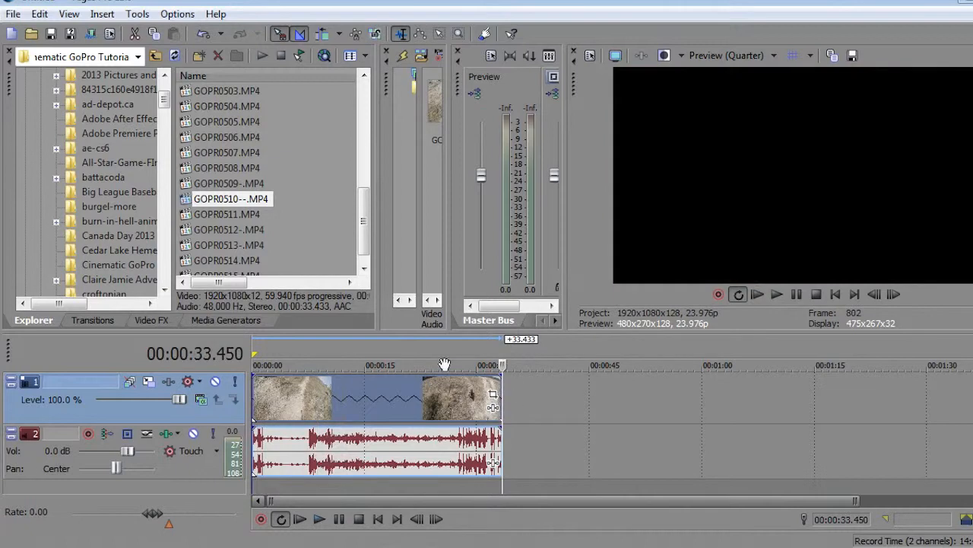
- Extend the end of the slowed clip to about 1:27 on the timeline and preview the added footage near its end
left_click(495, 365)
left_click(542, 352)
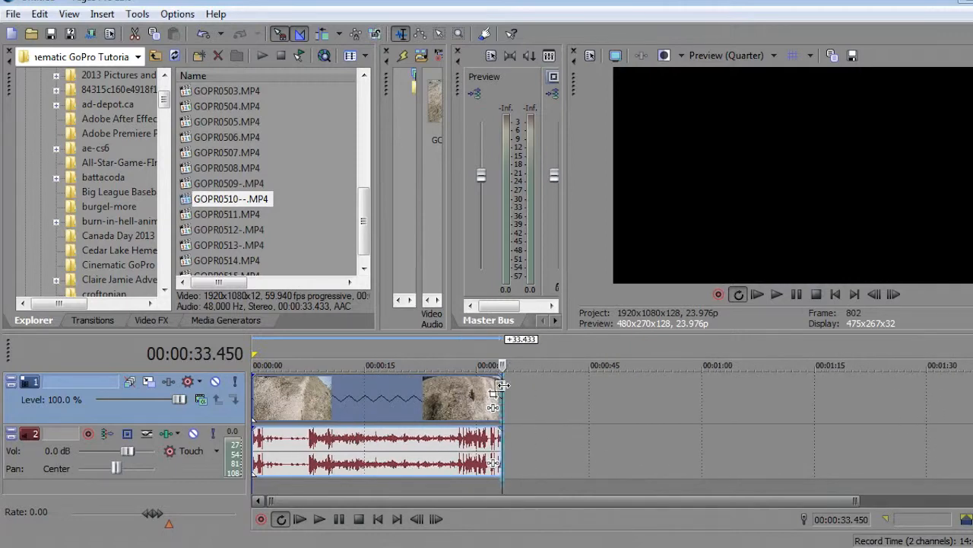
left_click_drag(502, 385, 907, 379)
scroll(657, 395, "down", 2)
left_click(736, 350)
left_click(773, 344)
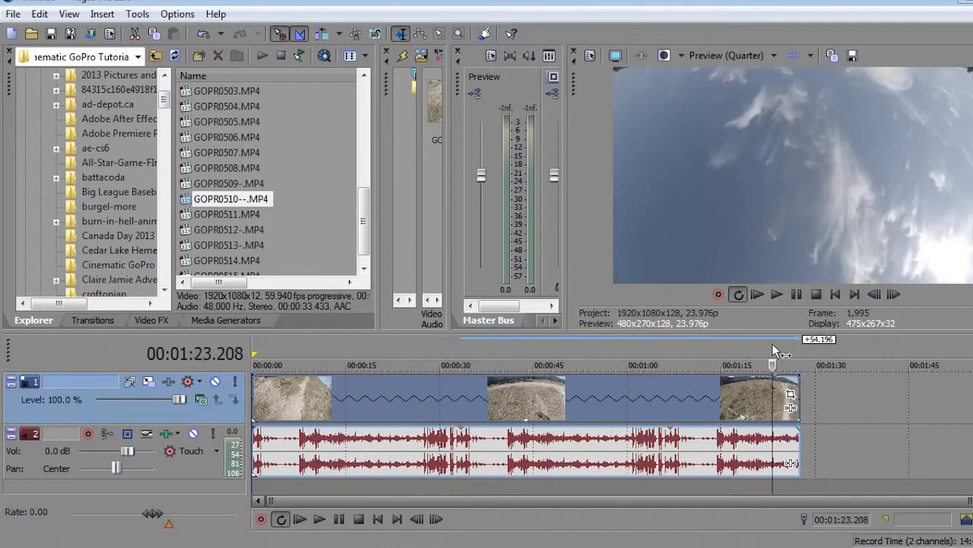
- Turn off looping for the video event and extend the clip's end to about 1:54 on the timeline
right_click(695, 400)
right_click(656, 400)
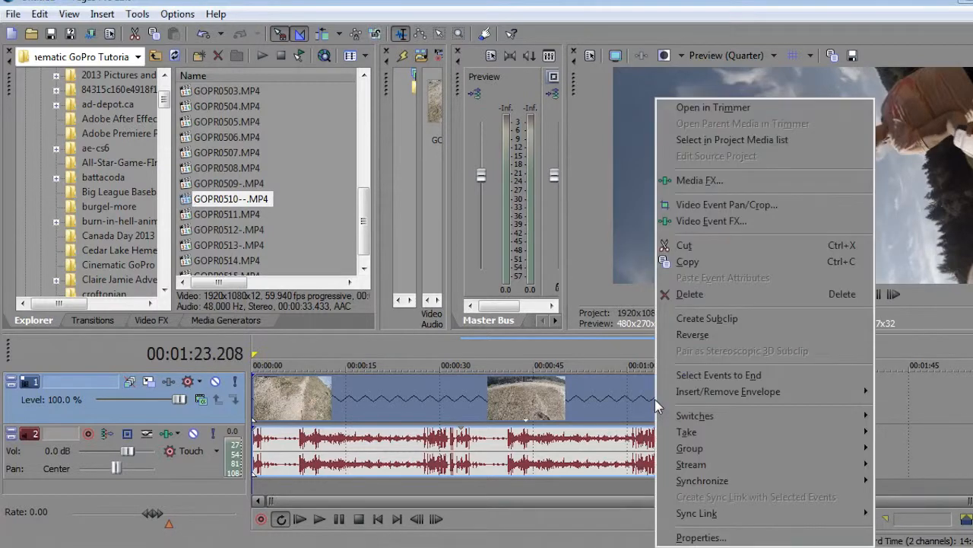
mouse_move(714, 418)
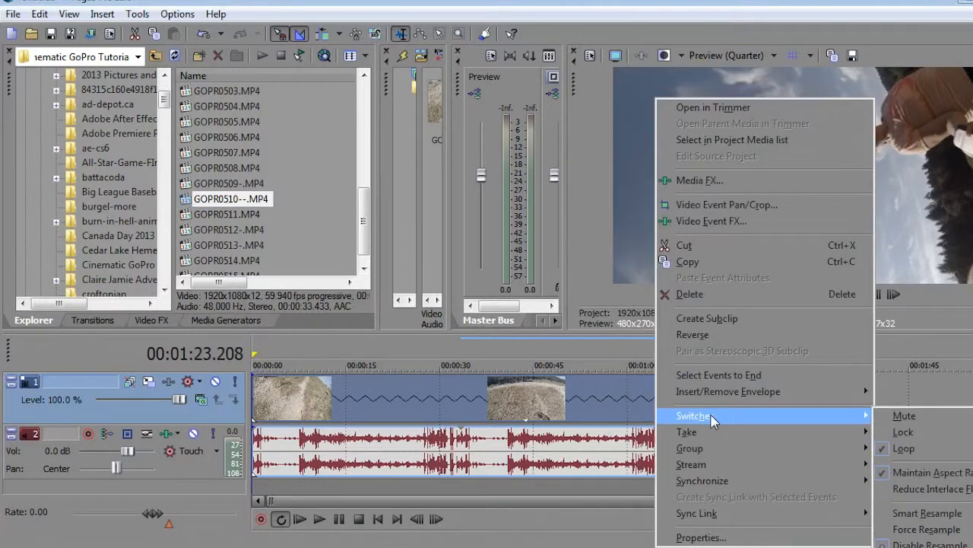
left_click(915, 454)
left_click_drag(798, 395, 970, 392)
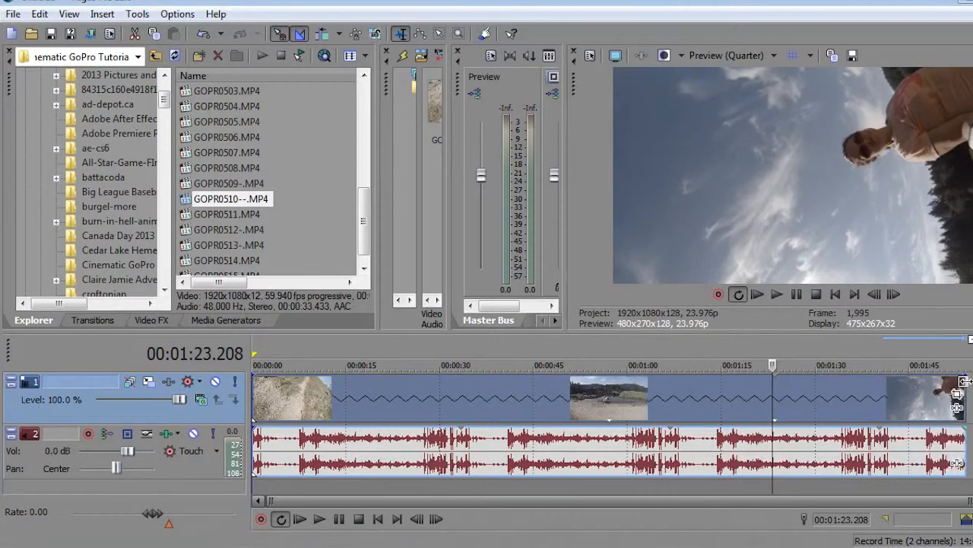
- Scrub back through the extended clip to the moment the dog runs into the frame, at about 00:00:43.9
left_click(683, 349)
left_click(508, 349)
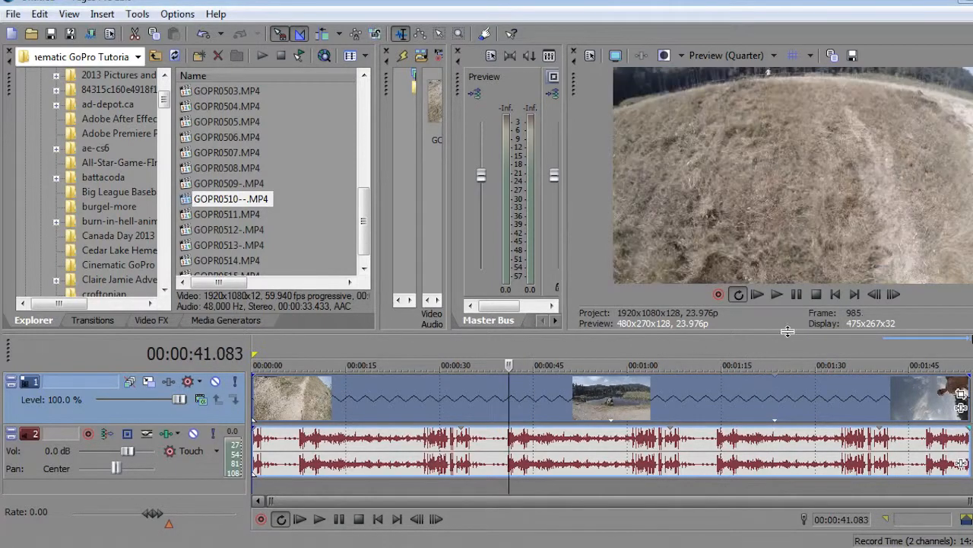
left_click(547, 348)
left_click(537, 349)
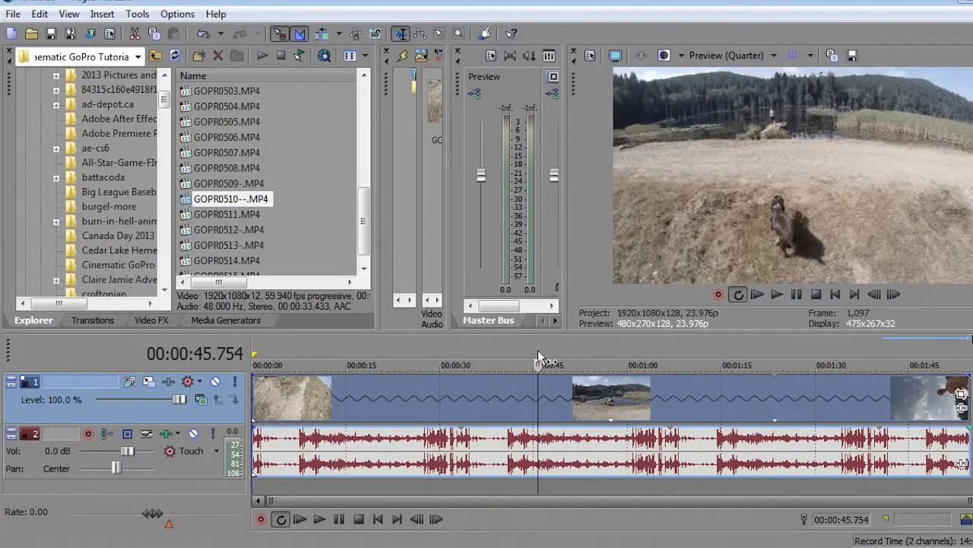
left_click(533, 348)
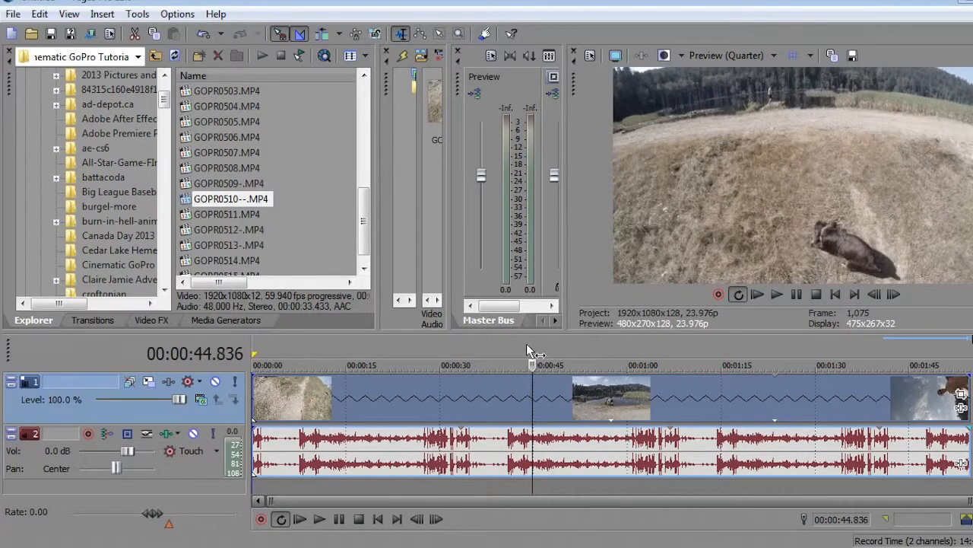
left_click(526, 347)
- Enlarge the video preview area and play the slowed clip from the cursor position
left_click_drag(567, 219, 498, 221)
left_click_drag(559, 333, 561, 385)
left_click_drag(492, 313, 510, 313)
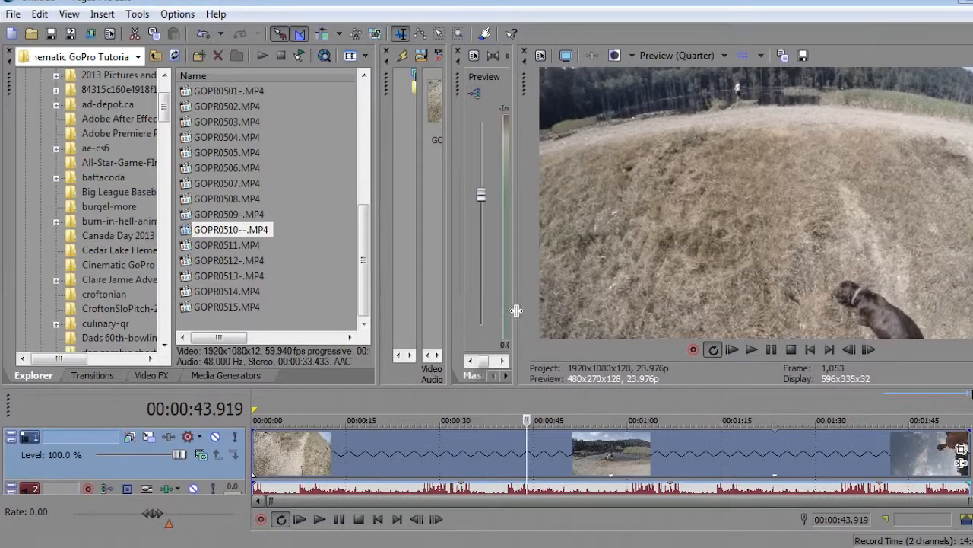
left_click(752, 349)
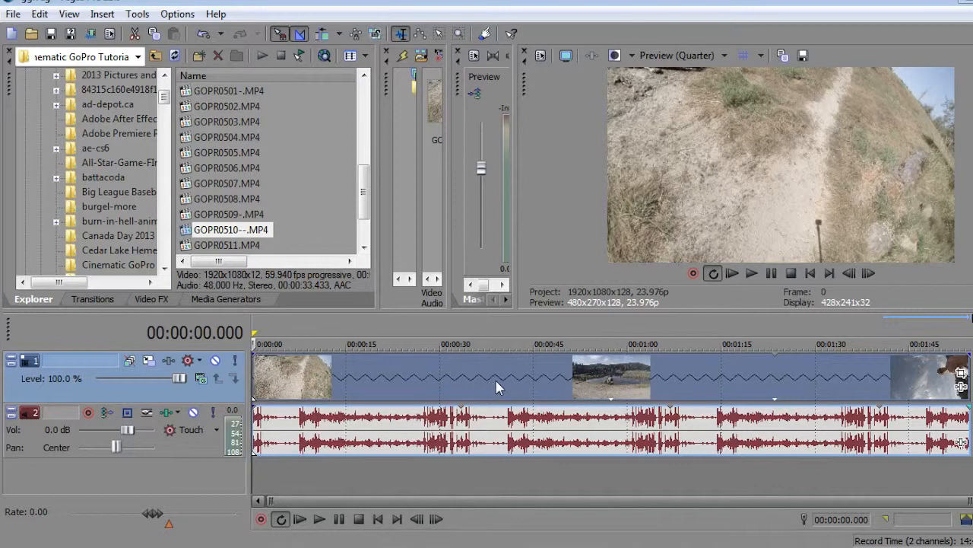
- Add a velocity envelope to the slowed video event on track 1
right_click(502, 381)
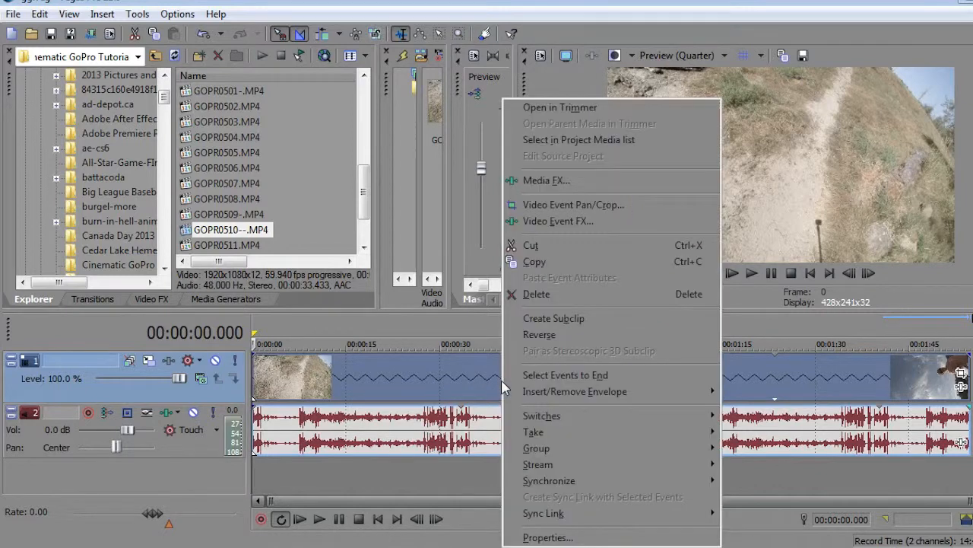
left_click(458, 336)
left_click(256, 327)
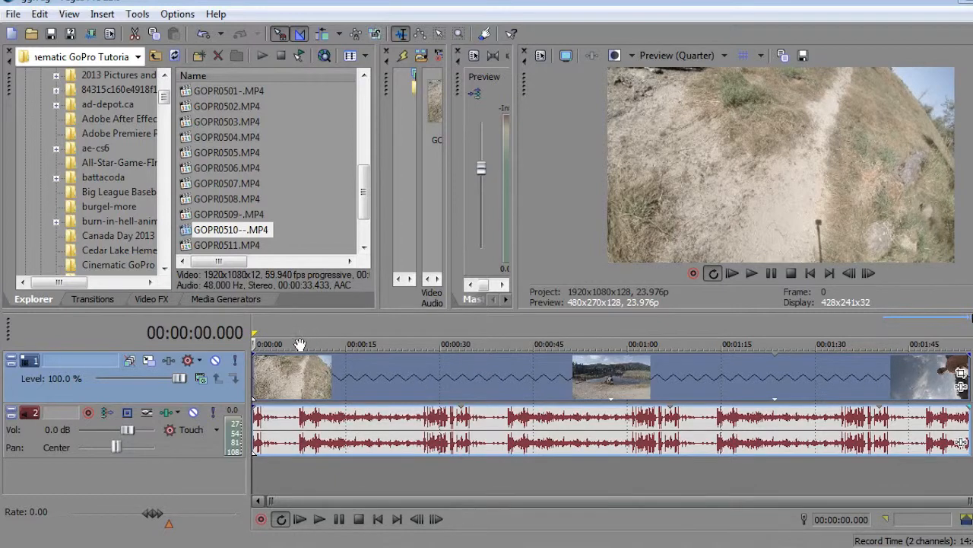
right_click(366, 367)
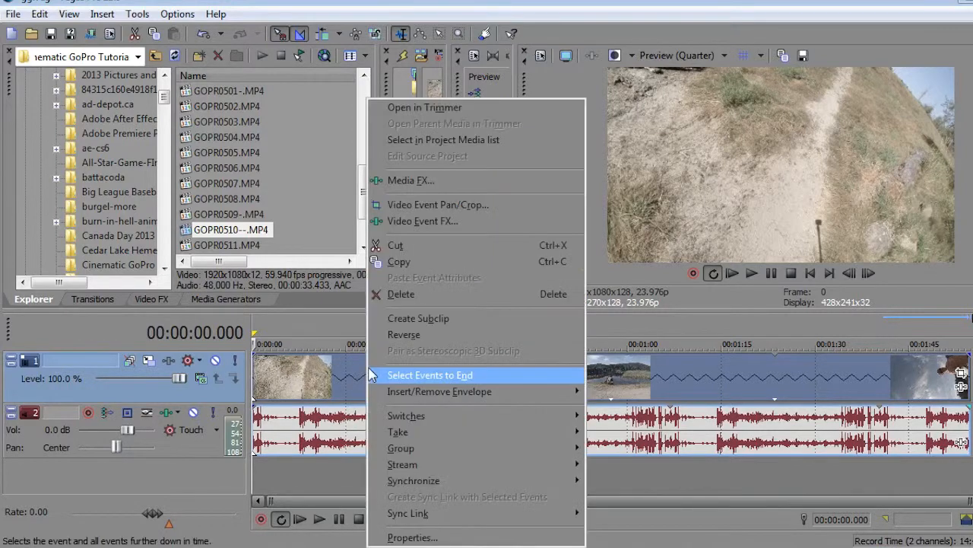
mouse_move(411, 399)
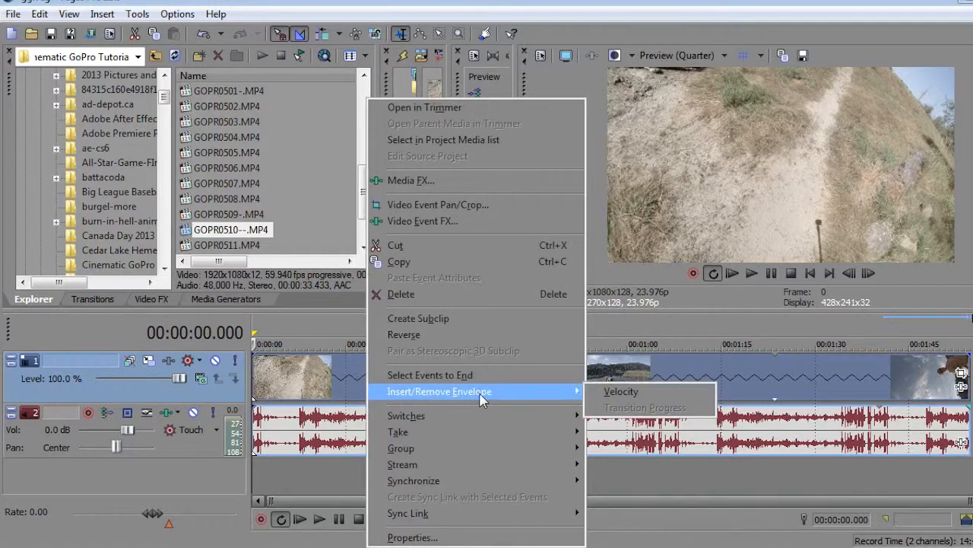
left_click(650, 397)
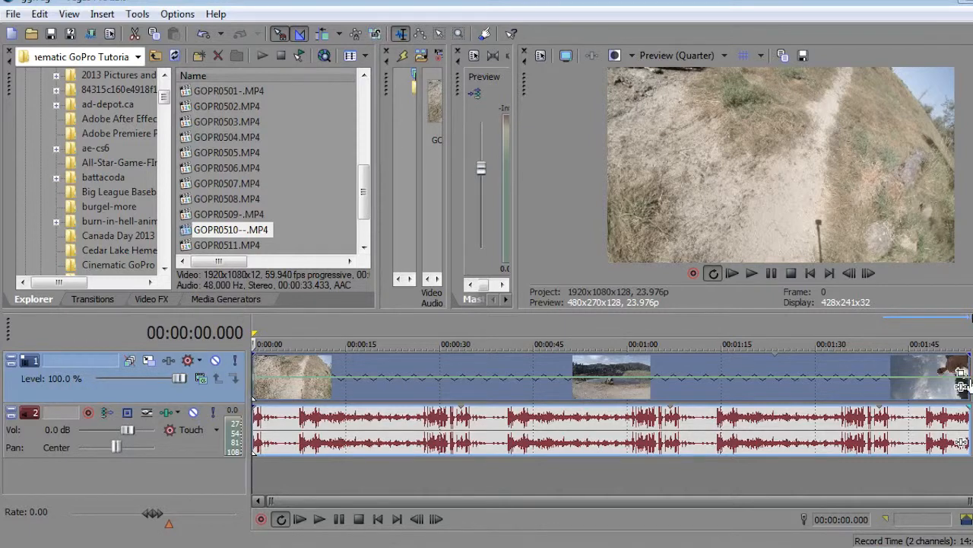
- Play the clip with its velocity envelope briefly from the beginning and pause it
left_click(752, 273)
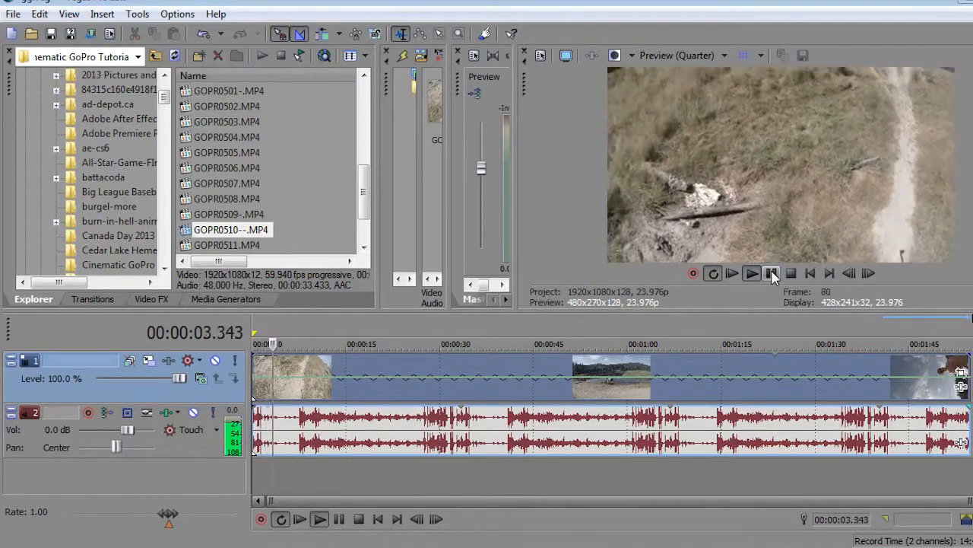
left_click(771, 274)
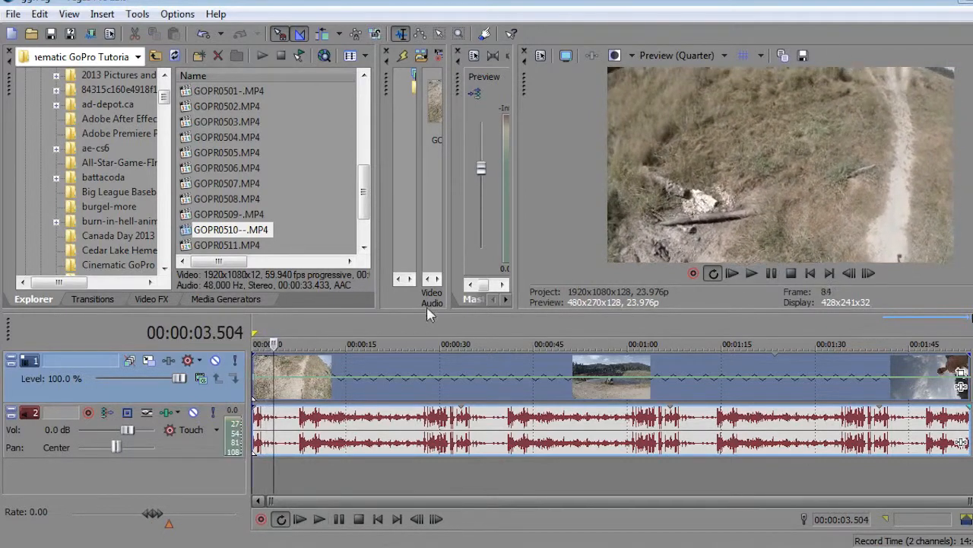
left_click(290, 328)
mouse_move(259, 365)
left_mouse_down()
mouse_move(355, 364)
mouse_move(241, 364)
left_mouse_up()
- Scrub forward through the clip to the moment just before the dog enters the frame, at about 00:00:43
left_click(326, 333)
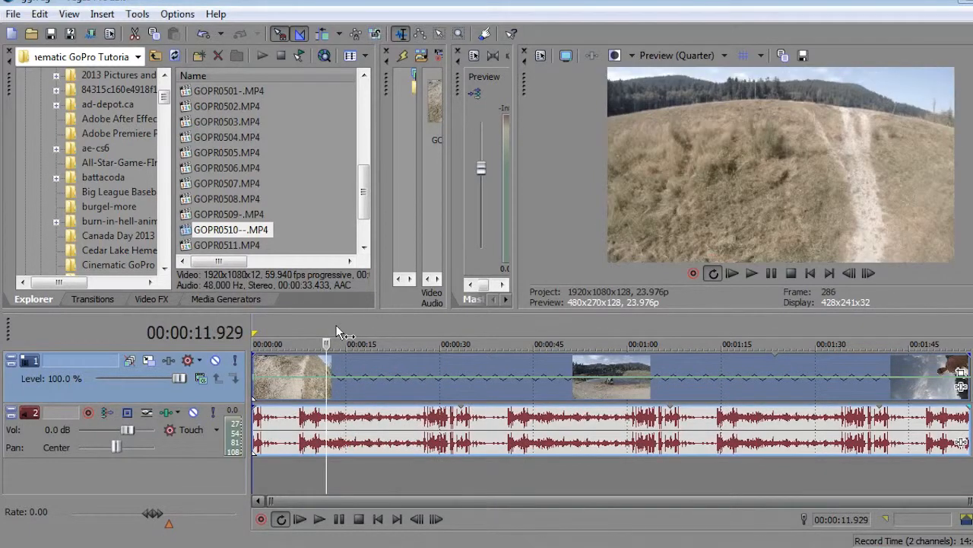
left_click(336, 327)
left_click_drag(354, 325, 387, 325)
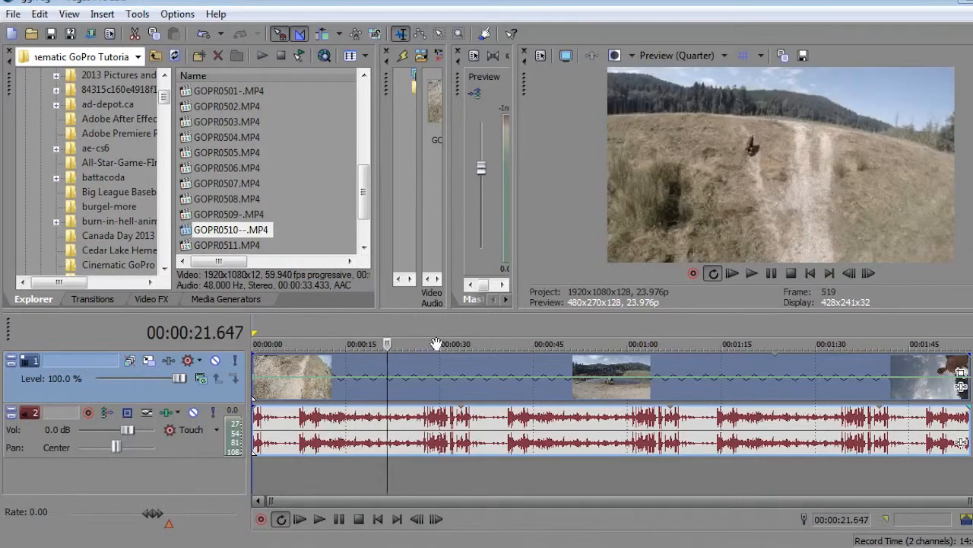
left_click(395, 327)
left_click(408, 327)
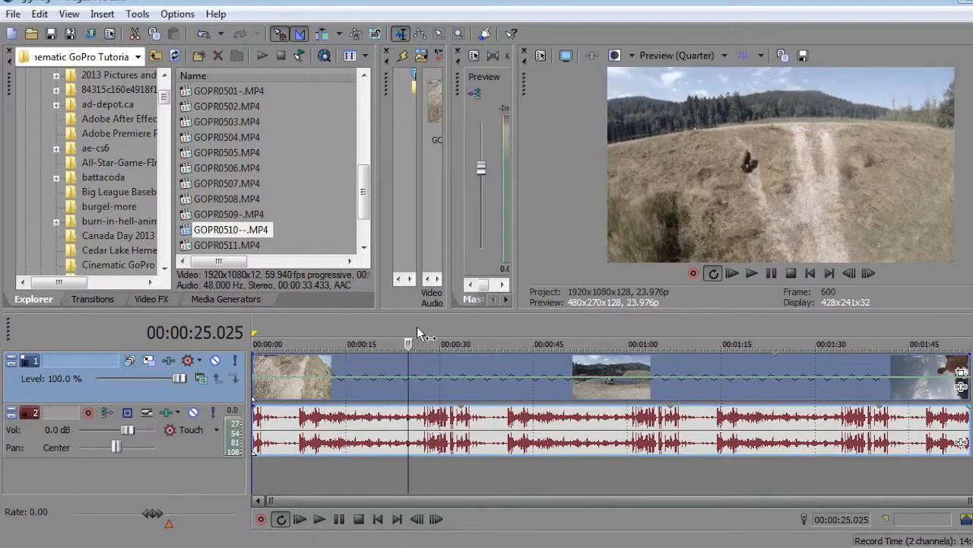
left_click(432, 329)
left_click(494, 335)
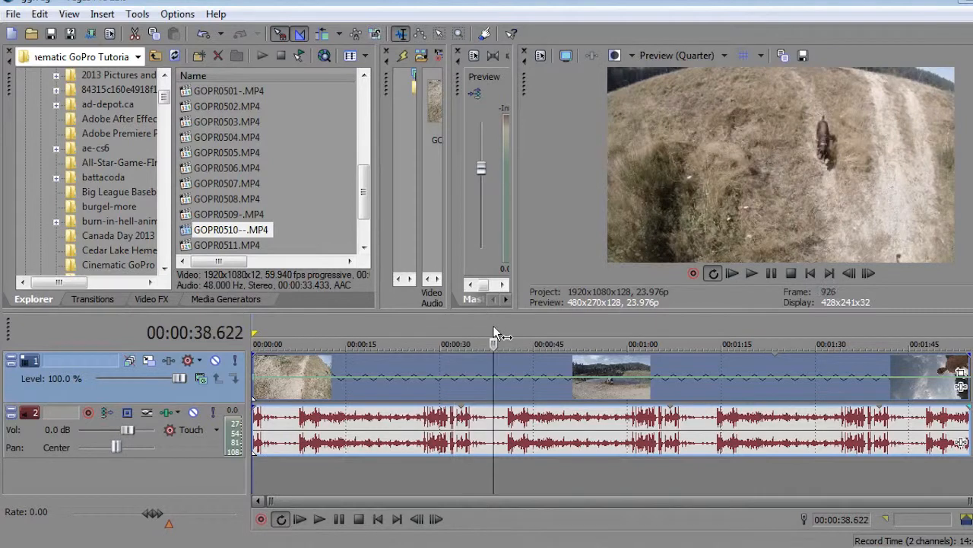
left_click(505, 331)
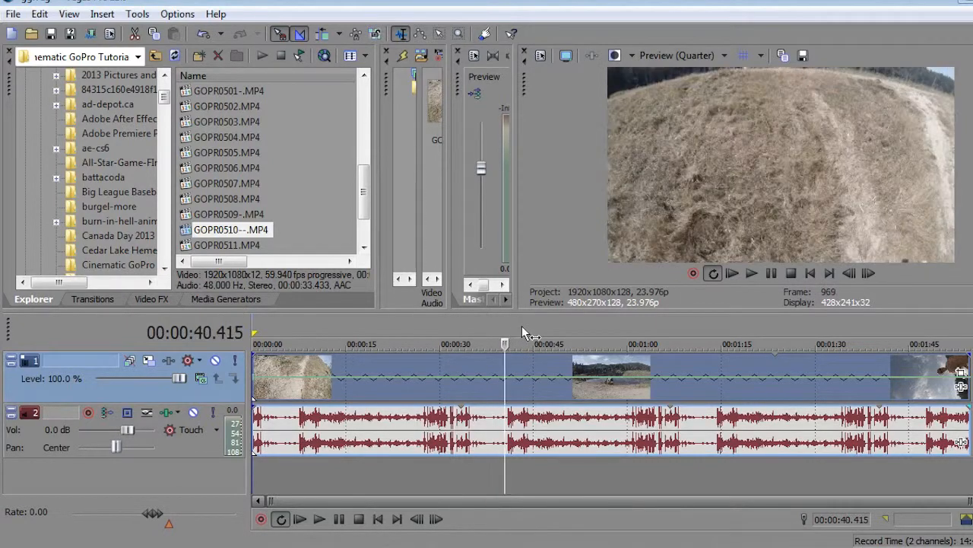
left_click(522, 337)
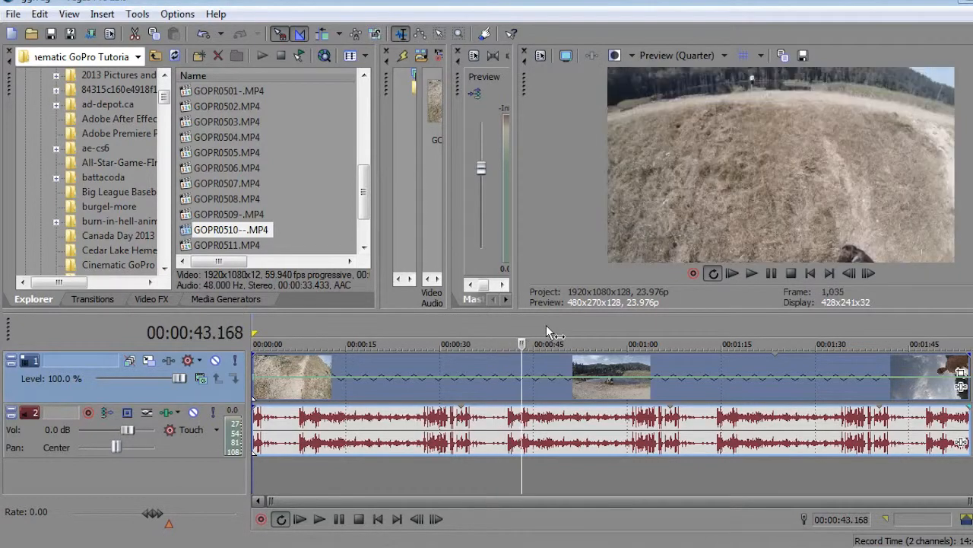
- Split the clip at 00:00:43.293 and undo the split
left_click(523, 370)
key("s")
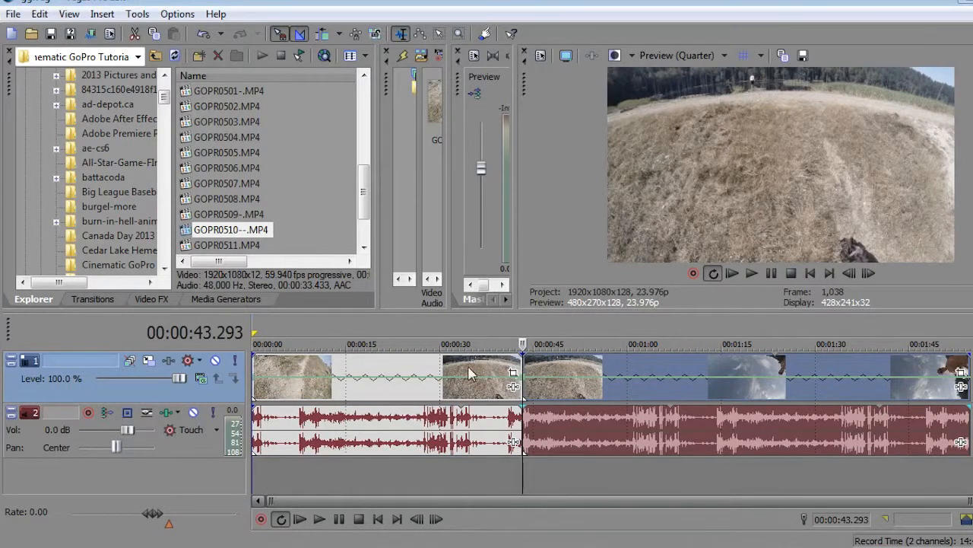
left_click(40, 13)
left_click(61, 31)
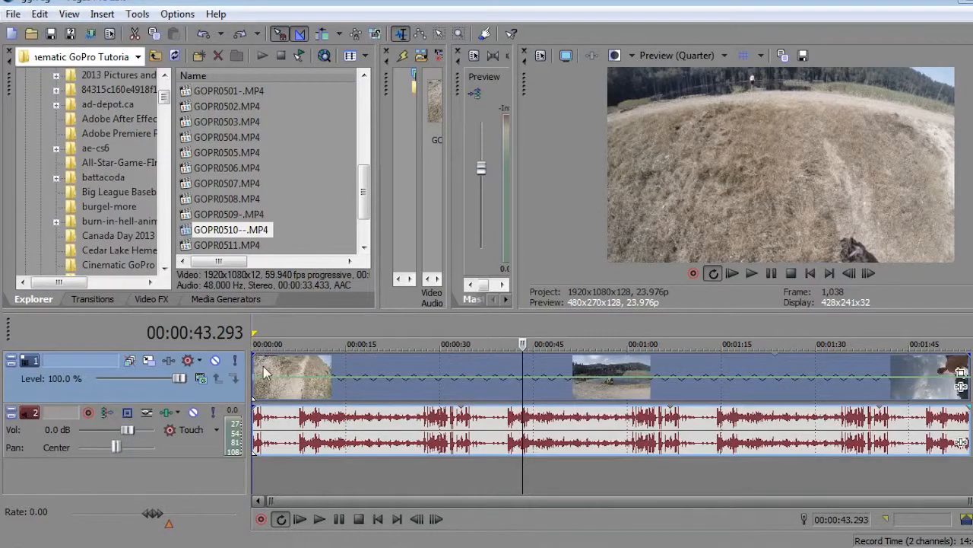
- Trim the clip's start to 00:00:43.293, move the clip to the timeline's beginning, and return the cursor there
left_click_drag(259, 369, 549, 401)
left_click_drag(568, 365, 298, 366)
left_click(256, 326)
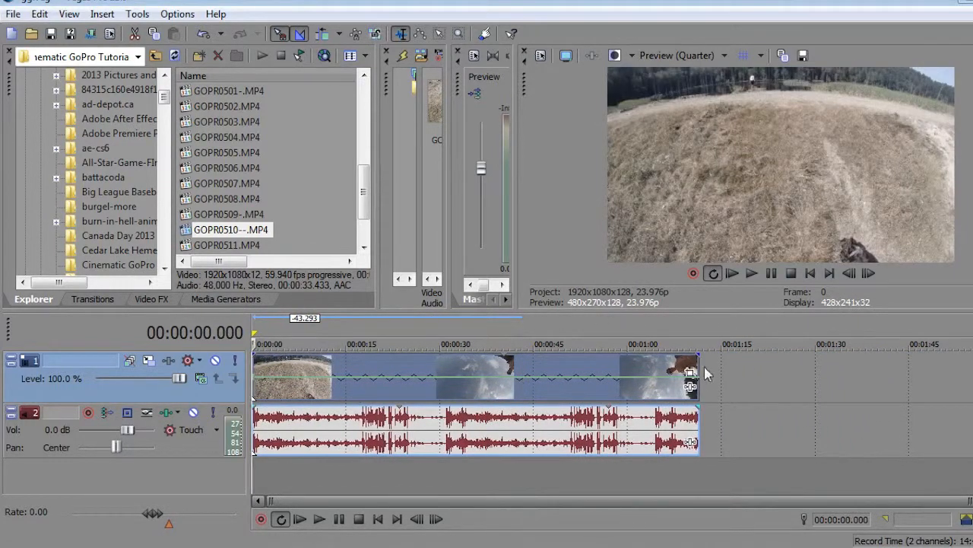
- Scrub back from the clip's end to find an out point where the pond and dock are in view, at about 00:00:26
left_click(649, 325)
left_click(627, 328)
left_click(619, 328)
left_click(594, 329)
left_click(576, 333)
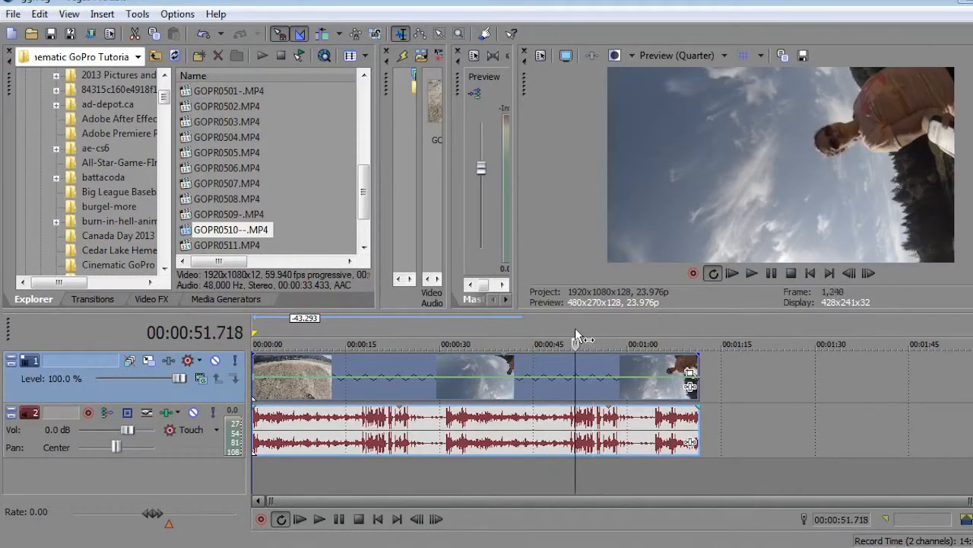
left_click(567, 330)
left_click(546, 328)
left_click(531, 329)
left_click(512, 328)
left_click(503, 330)
left_click(490, 330)
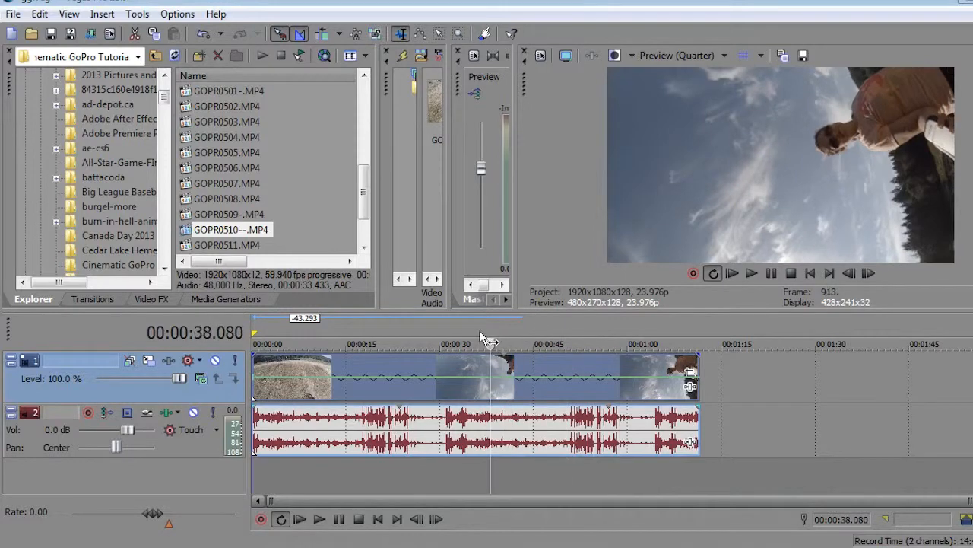
left_click(475, 329)
left_click(461, 329)
left_click(448, 330)
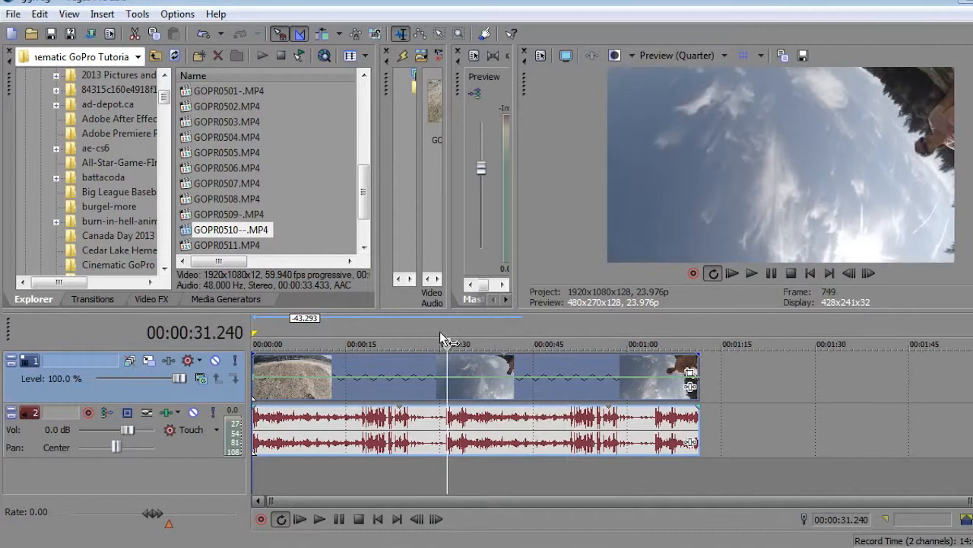
left_click(430, 331)
left_click(421, 332)
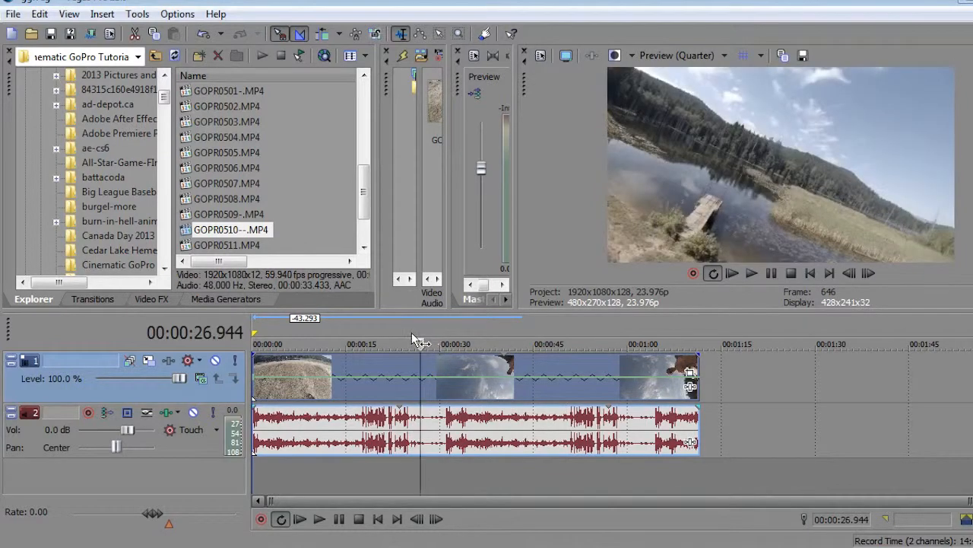
left_click(412, 333)
left_click(419, 332)
left_click(415, 331)
left_click(416, 329)
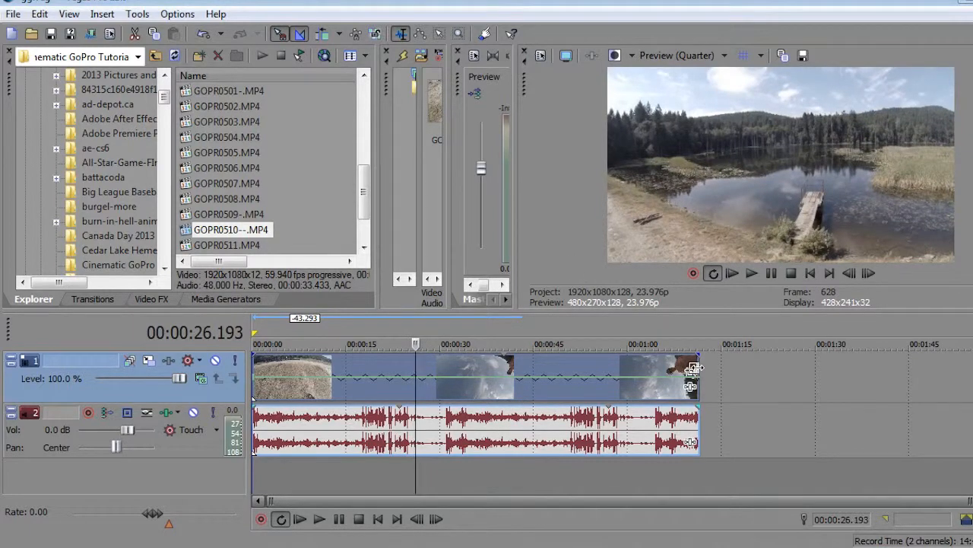
- Split the clip at 00:00:26.318 and undo the split
left_click(416, 364)
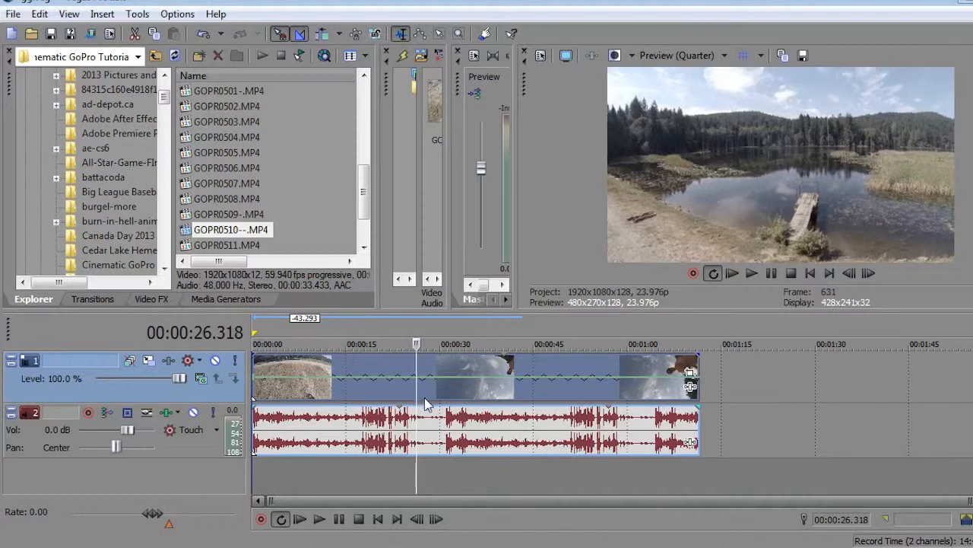
key("s")
left_click(39, 14)
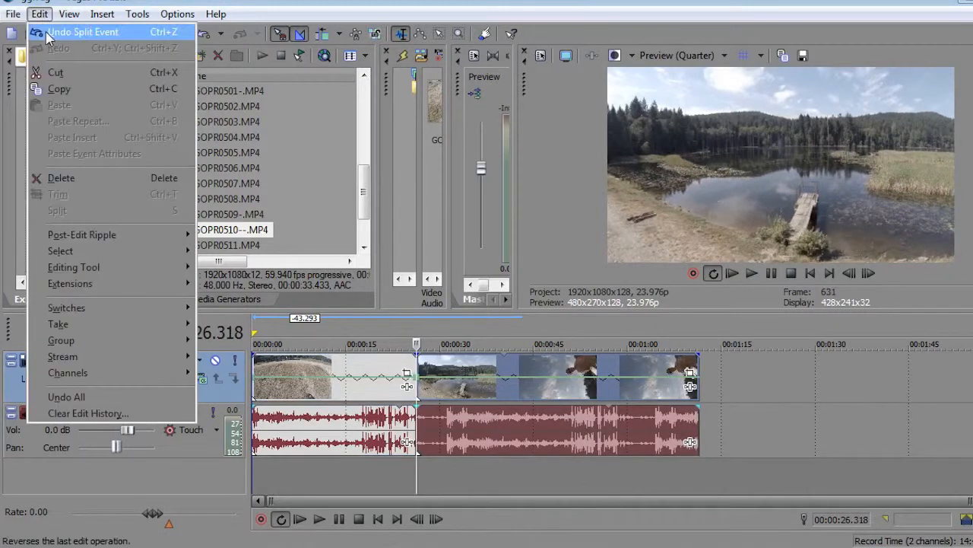
left_click(46, 32)
- Trim the clip's end to 00:00:26.318 and return the cursor to the timeline's beginning
left_click_drag(698, 377, 415, 376)
left_click(260, 330)
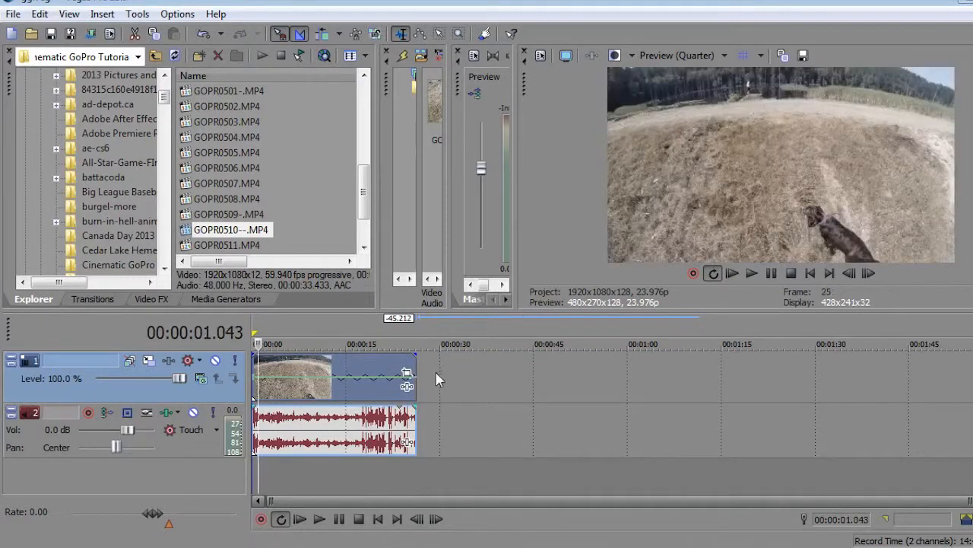
left_click(254, 326)
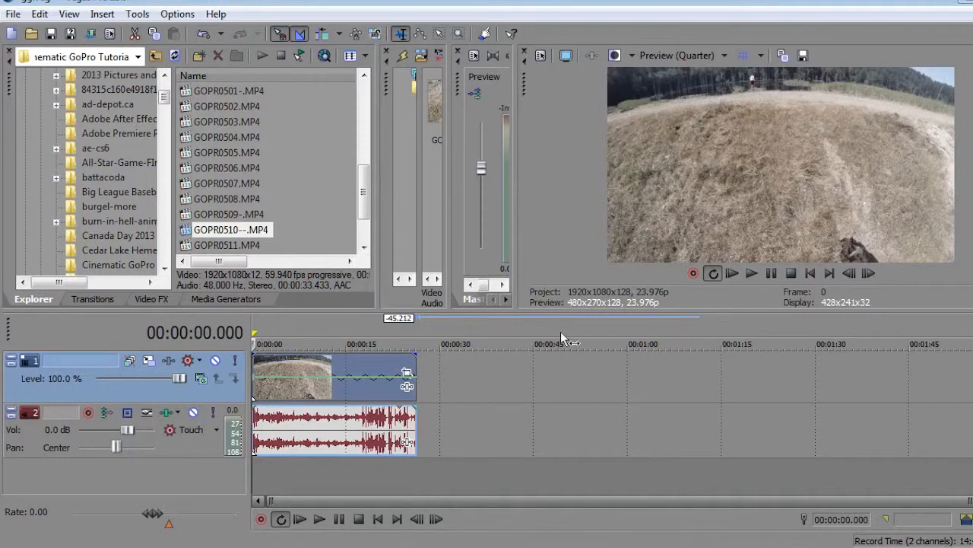
- Set the loop region to the trimmed clip, play it through to near its end, and return the cursor to the timeline's beginning
double_click(417, 327)
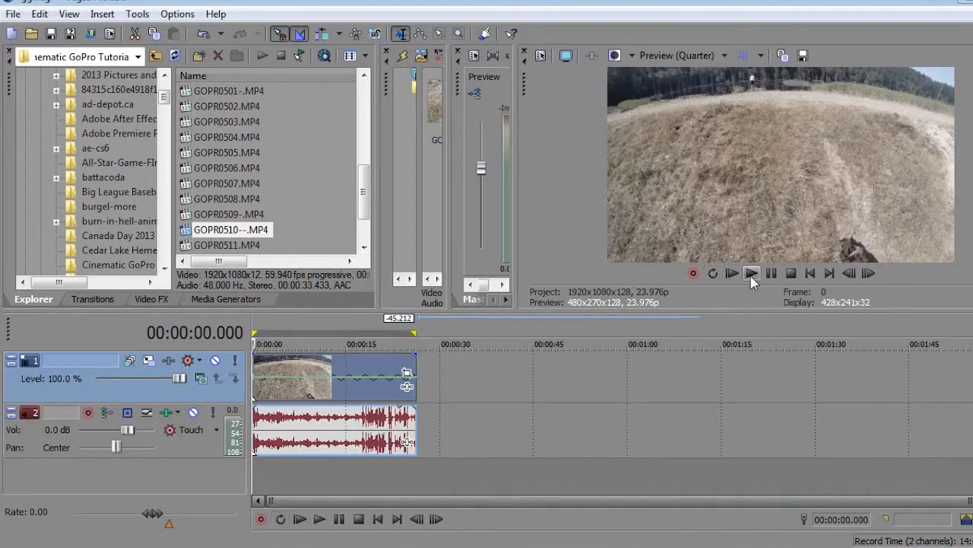
left_click(751, 273)
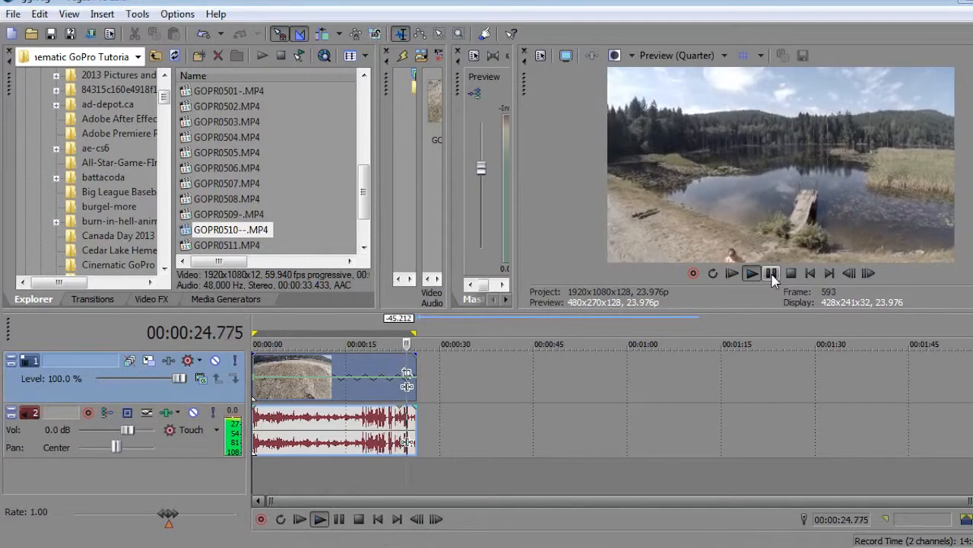
left_click(772, 274)
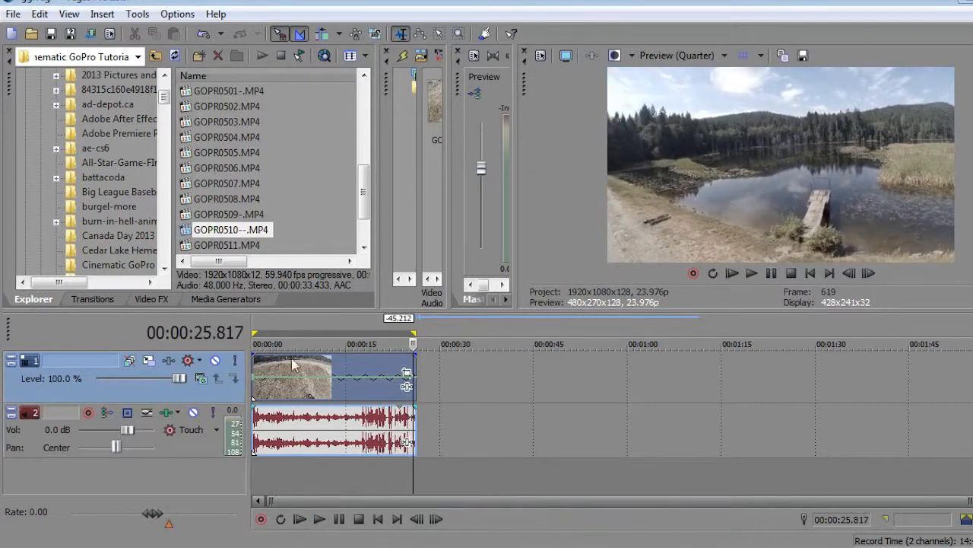
left_click(257, 329)
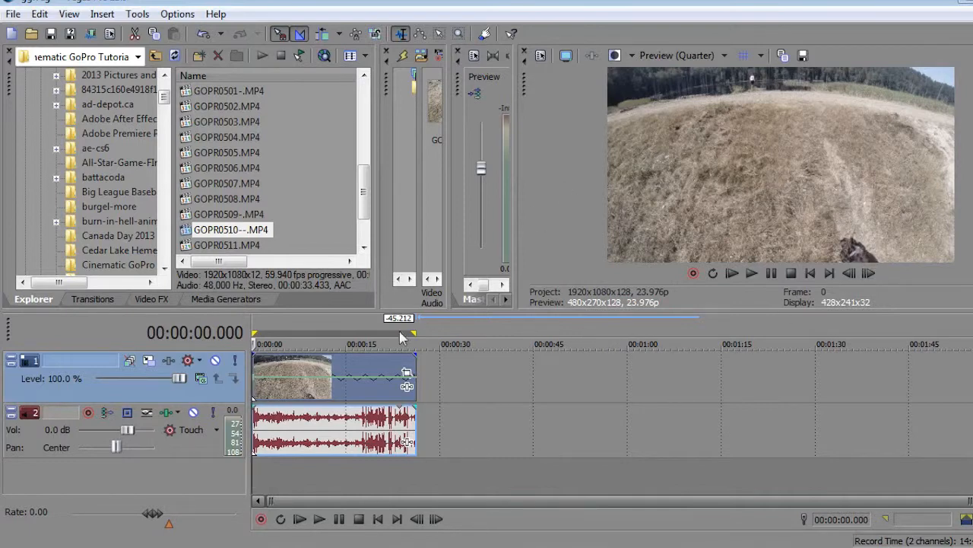
- Raise the video clip's velocity envelope to its upper limit, add a point near 00:00:03, and move it down to mid-height at about 00:00:05
scroll(334, 409, "up", 2)
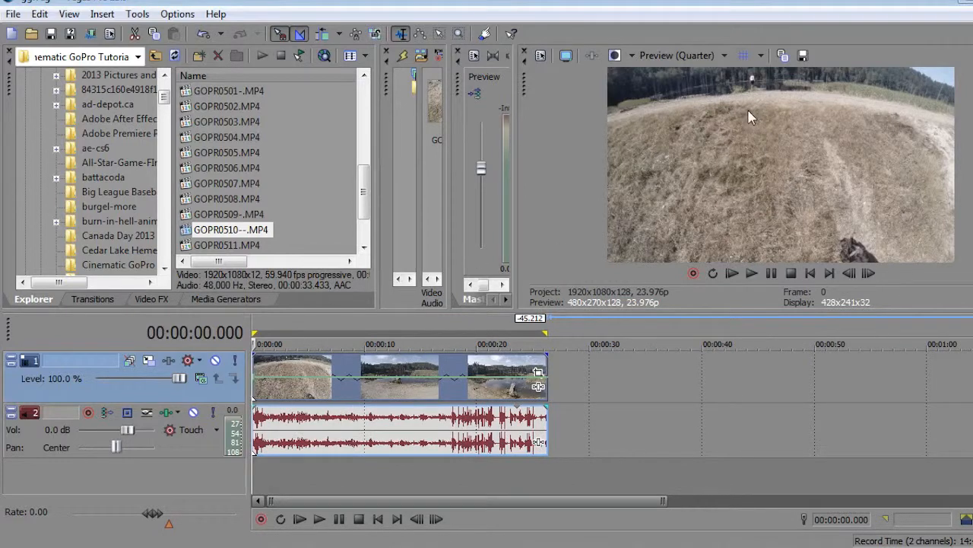
scroll(378, 373, "up", 2)
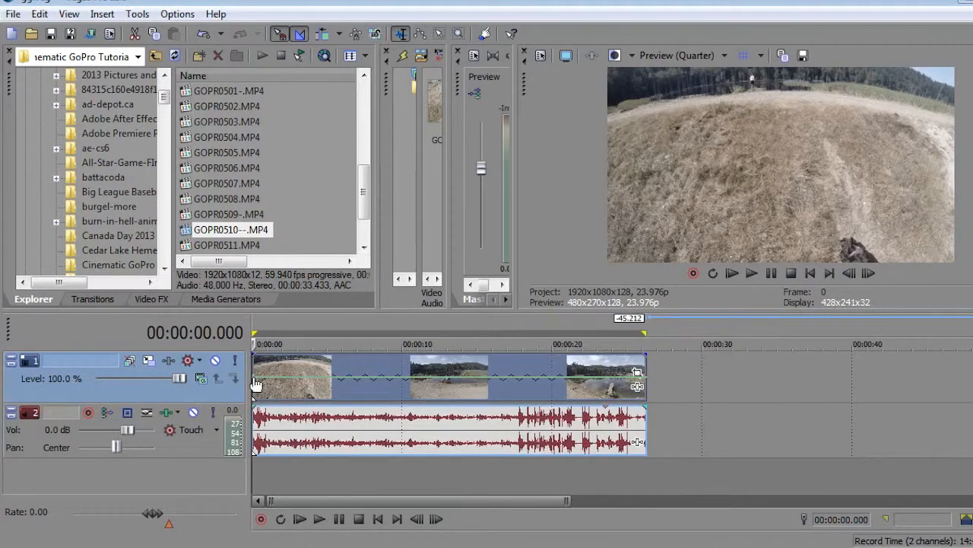
scroll(257, 384, "up", 2)
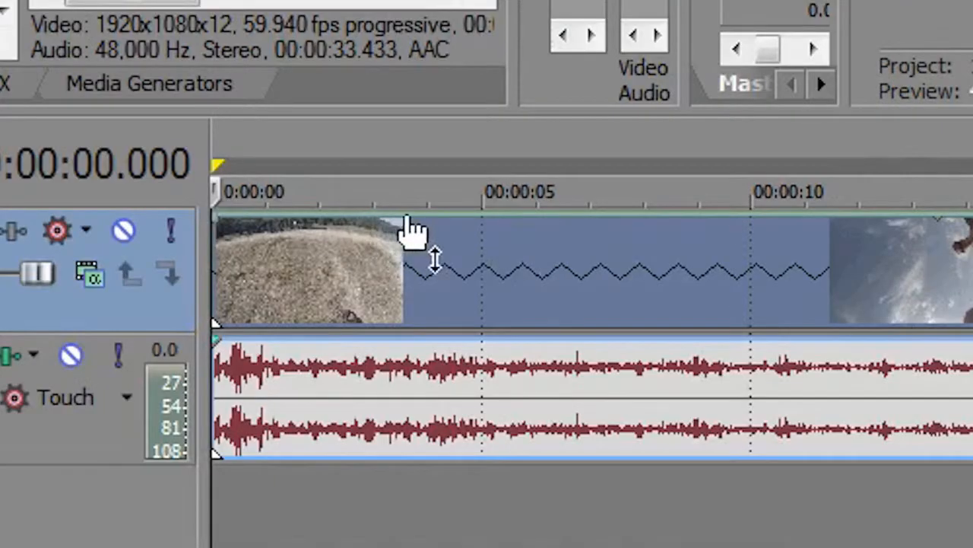
right_click(408, 220)
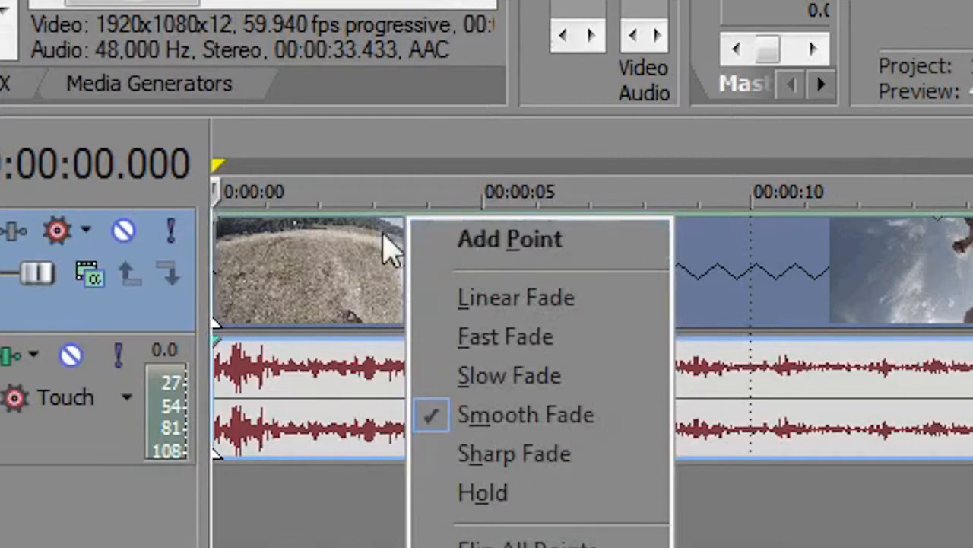
right_click(387, 218)
right_click(393, 216)
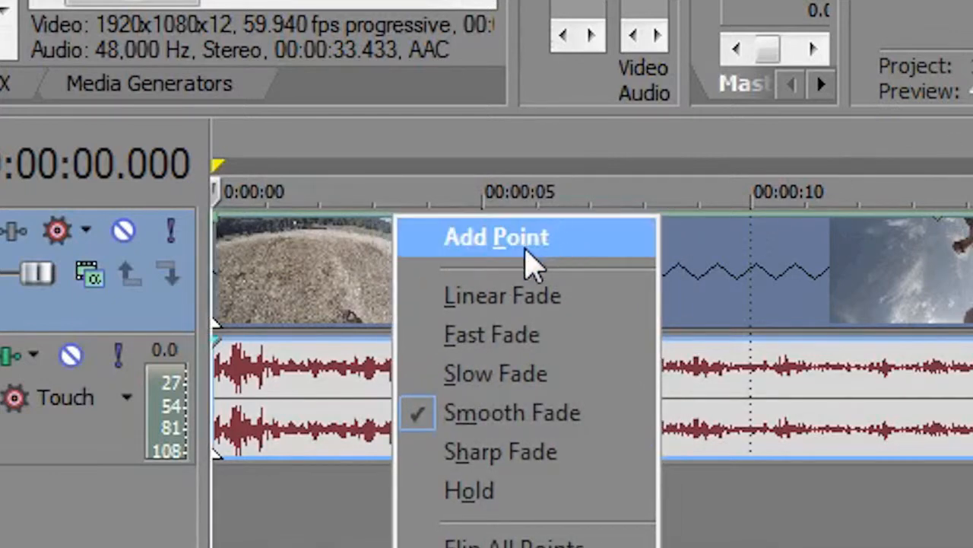
left_click(516, 258)
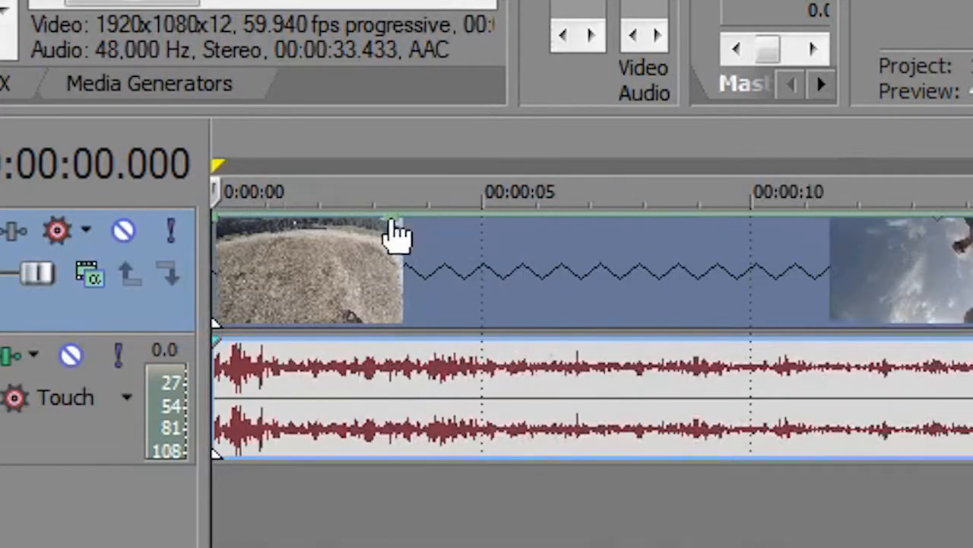
left_click_drag(397, 235, 509, 296)
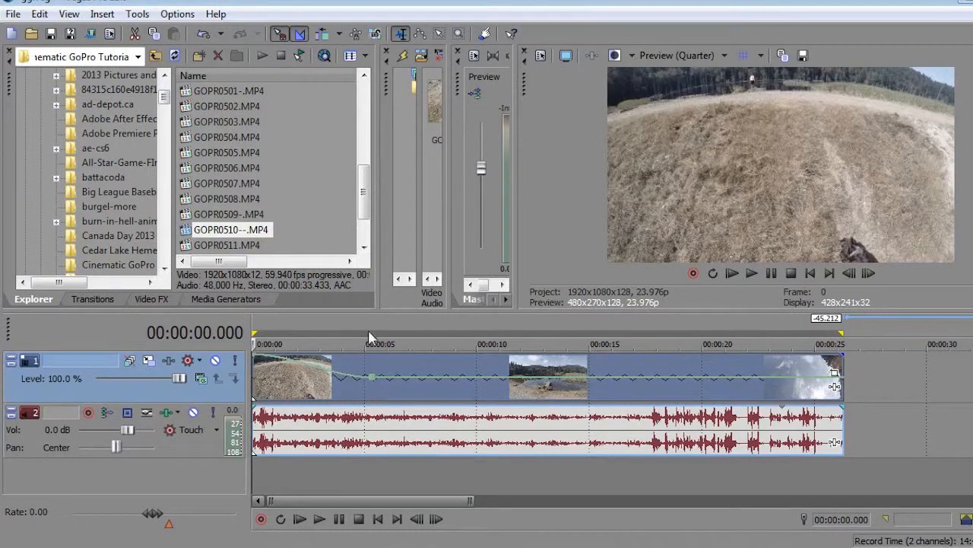
- Play the clip from the timeline's beginning to check the slow-down, pausing at about 00:00:10.6
left_click(369, 335)
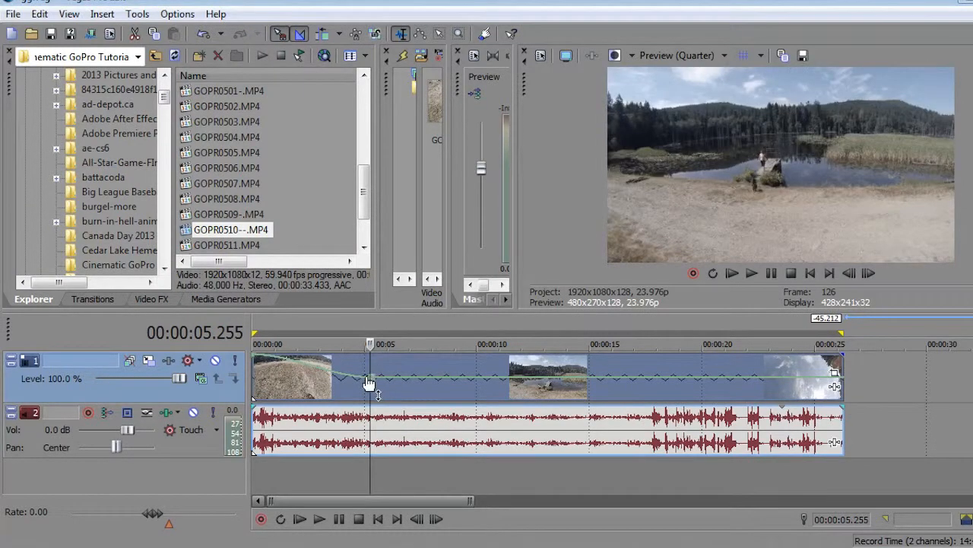
left_click(257, 327)
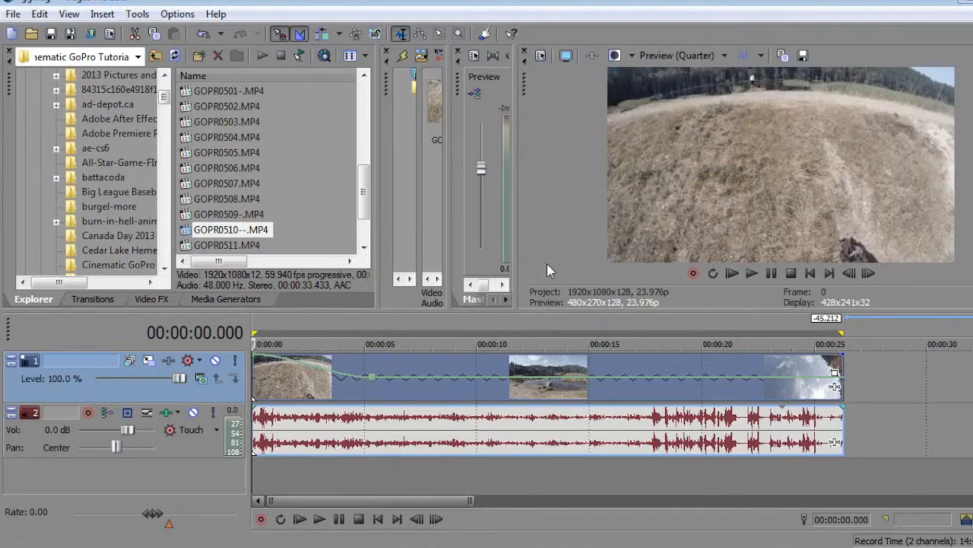
left_click(753, 275)
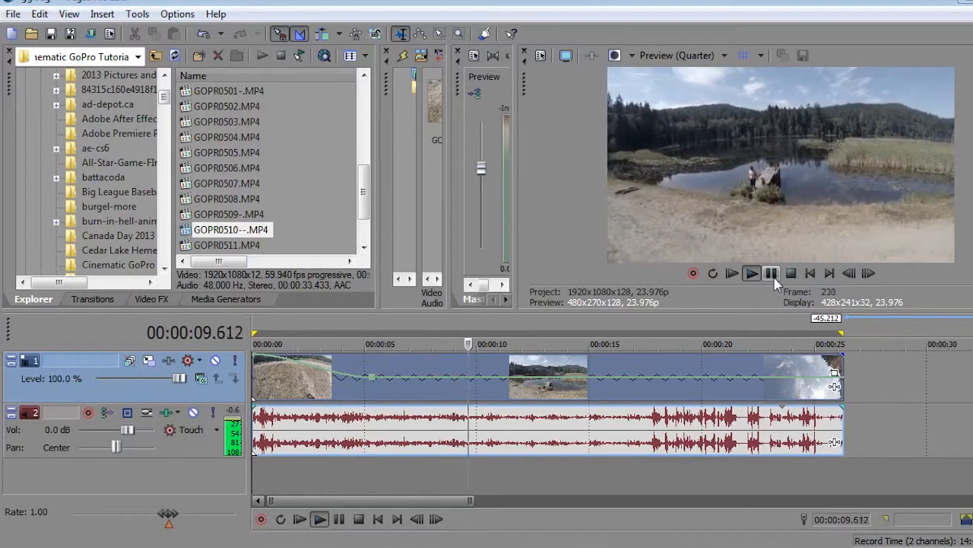
left_click(772, 276)
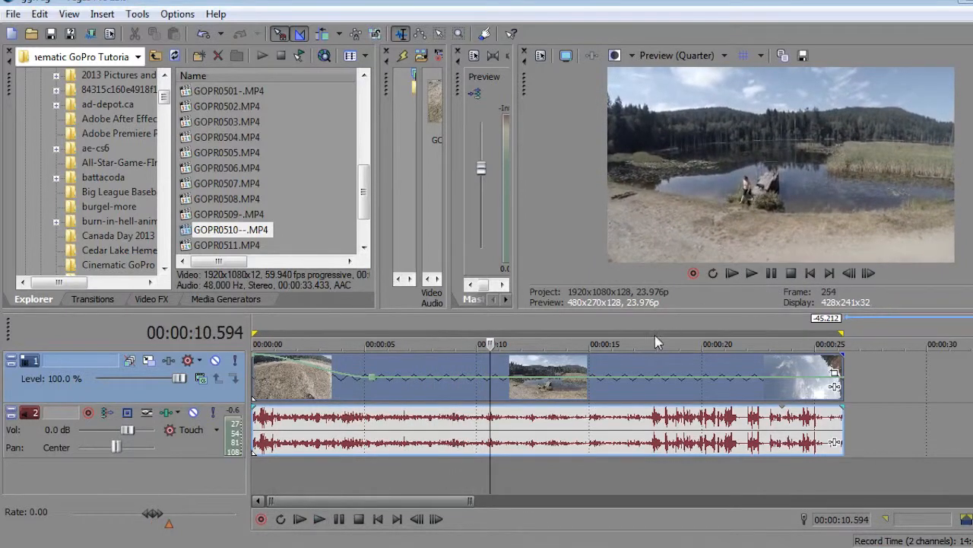
- Add velocity points at 00:00:10.594 and about 00:00:15, and raise the second to the envelope's upper limit for a speed-up
right_click(492, 386)
left_click(524, 203)
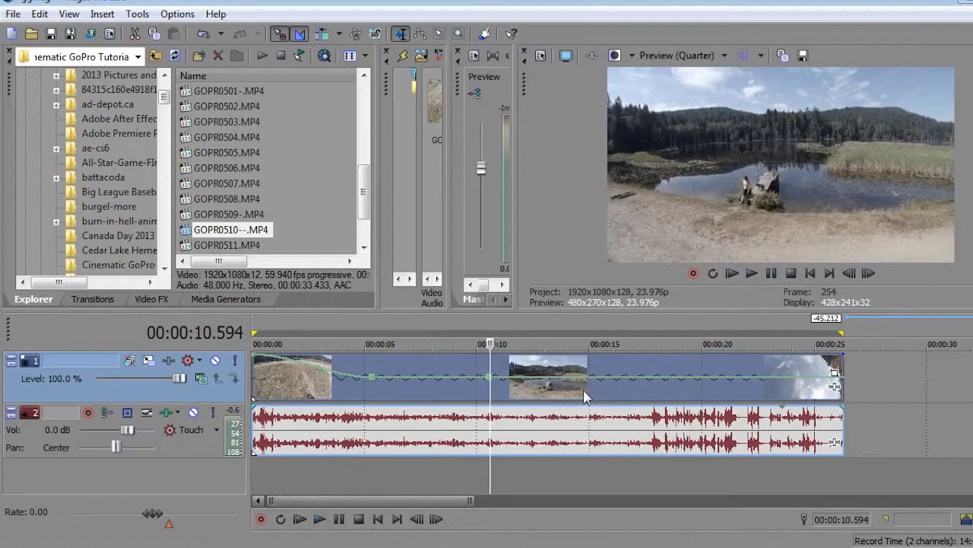
key("space")
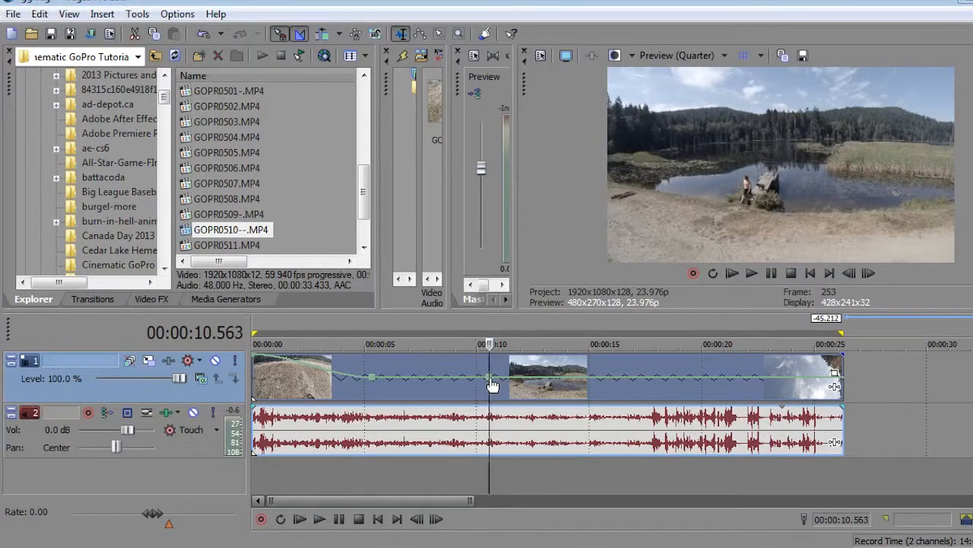
right_click(587, 384)
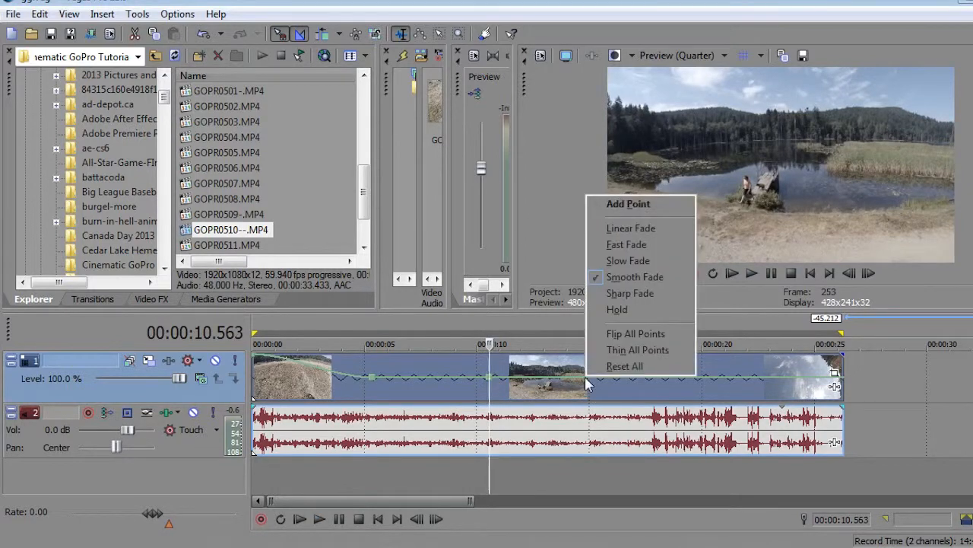
left_click(642, 208)
left_click_drag(581, 387, 607, 354)
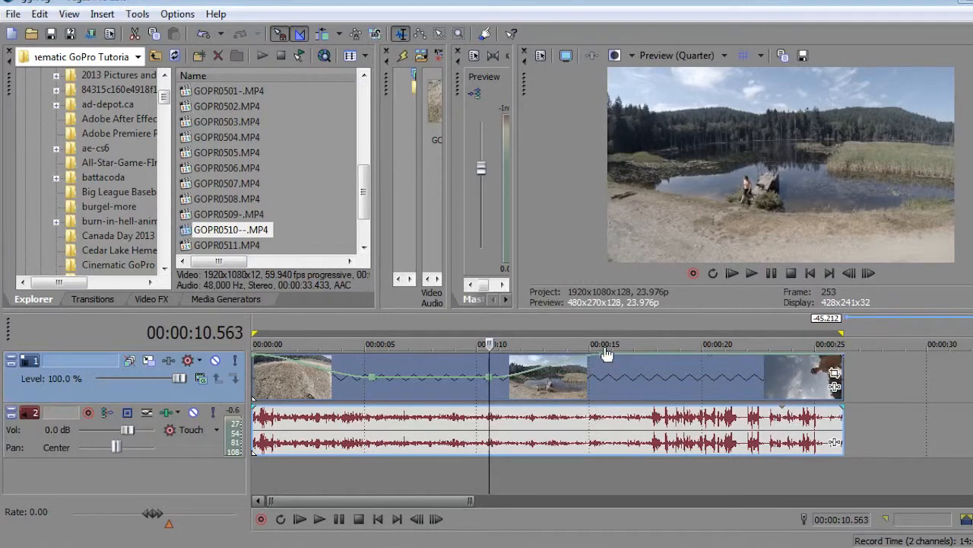
- Preview the speed-up from the second slow-motion point, undo the raised last point, and place the cursor at 00:00:14.348
left_click(752, 274)
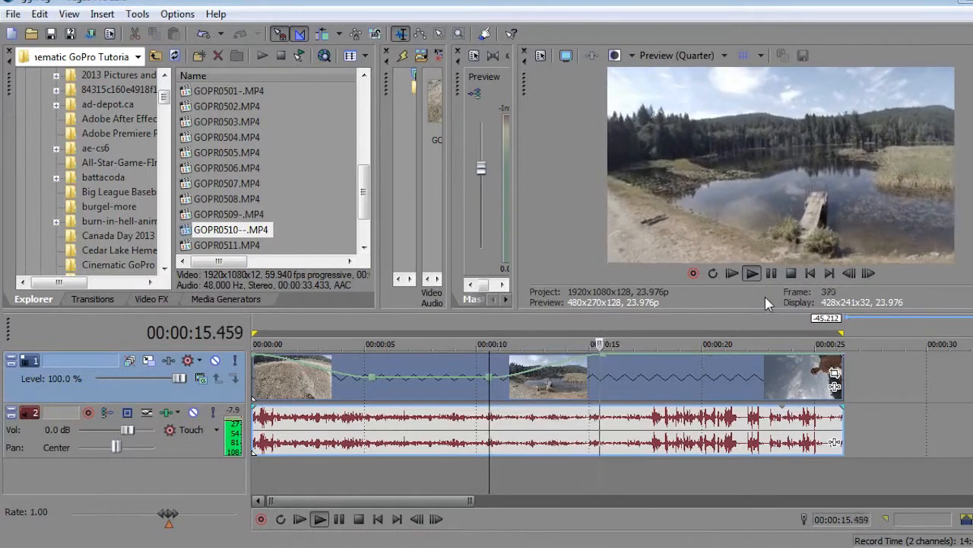
left_click(772, 274)
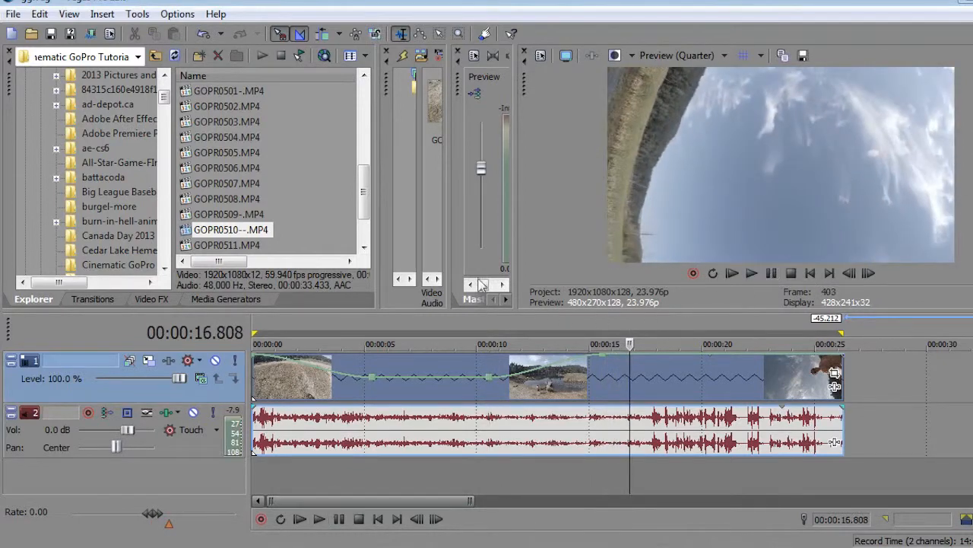
left_click(40, 13)
left_click(68, 28)
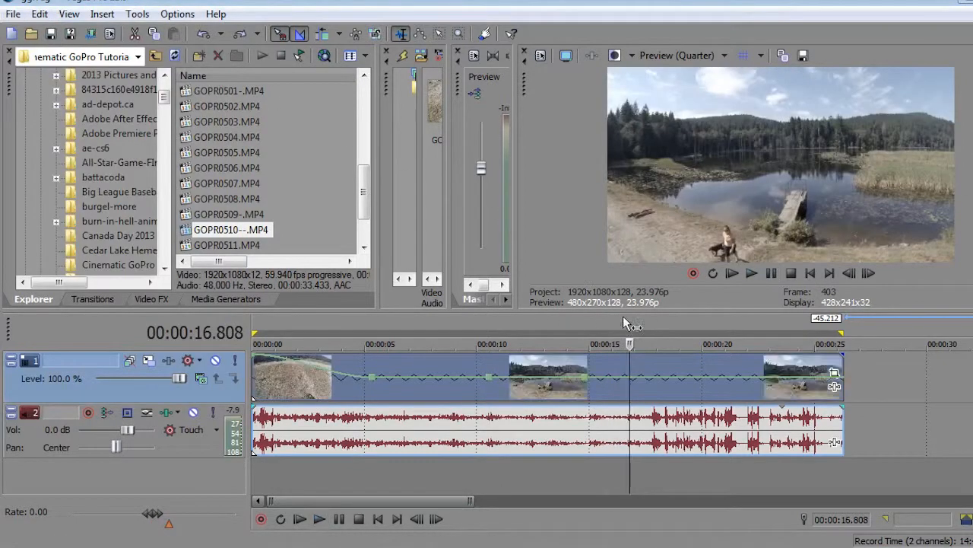
left_click(574, 334)
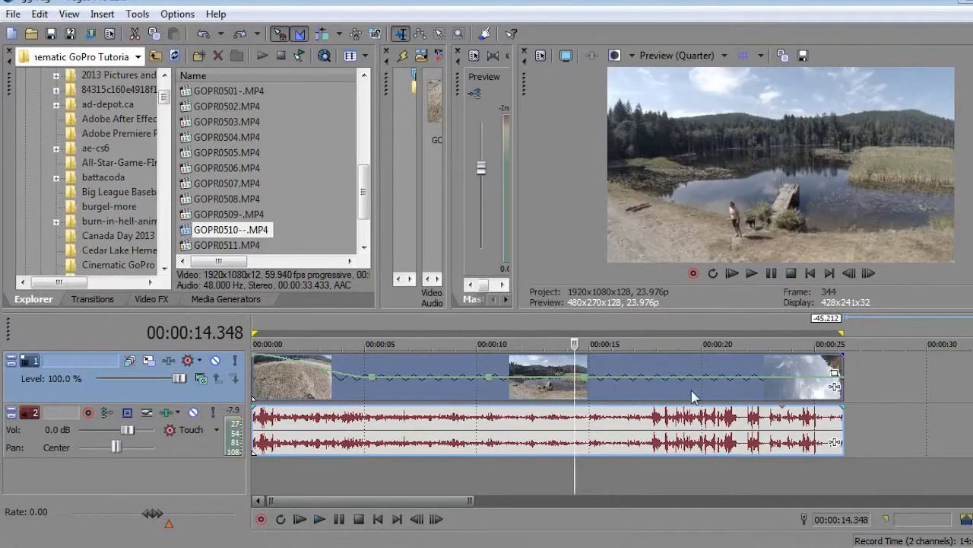
- Check the slowed clip's playback rate in its event properties
right_click(472, 390)
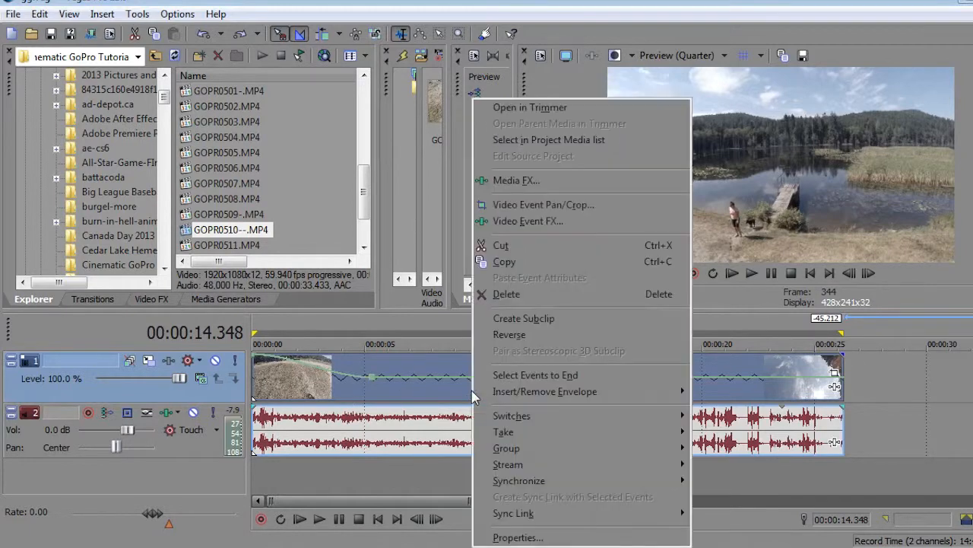
left_click(525, 537)
left_click(493, 272)
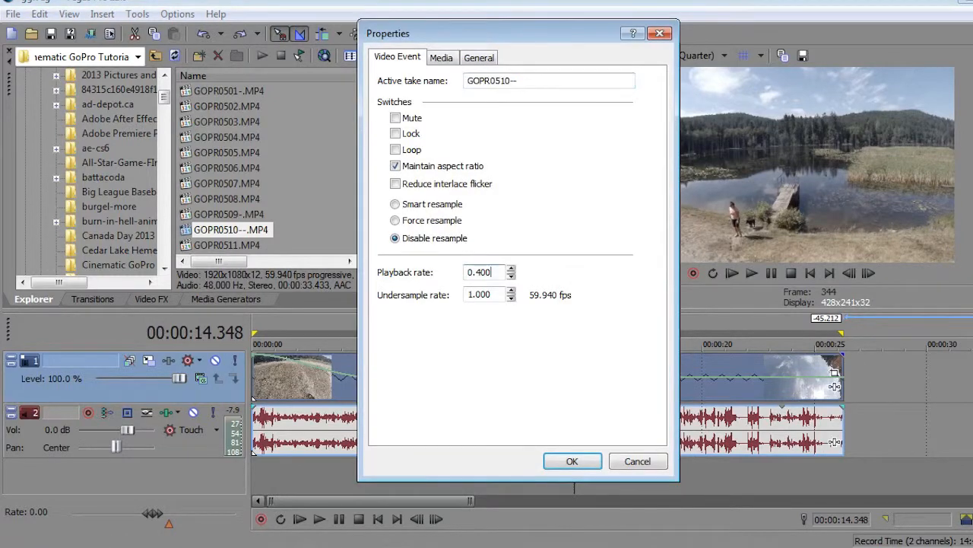
left_click(572, 461)
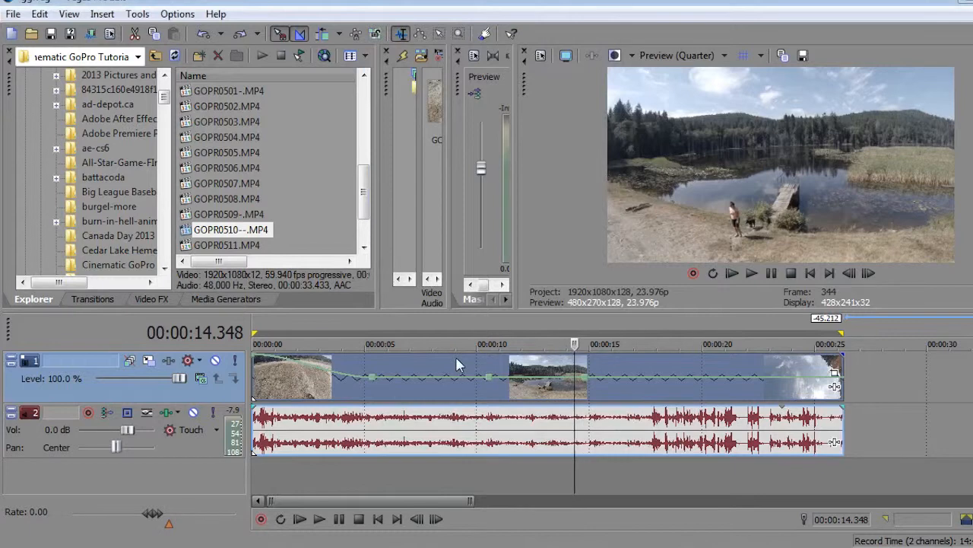
- Replace the timeline clip with a fresh GOPR0510--.MP4 at the beginning and insert a velocity envelope on its video
key("Delete")
left_click_drag(245, 229, 241, 389)
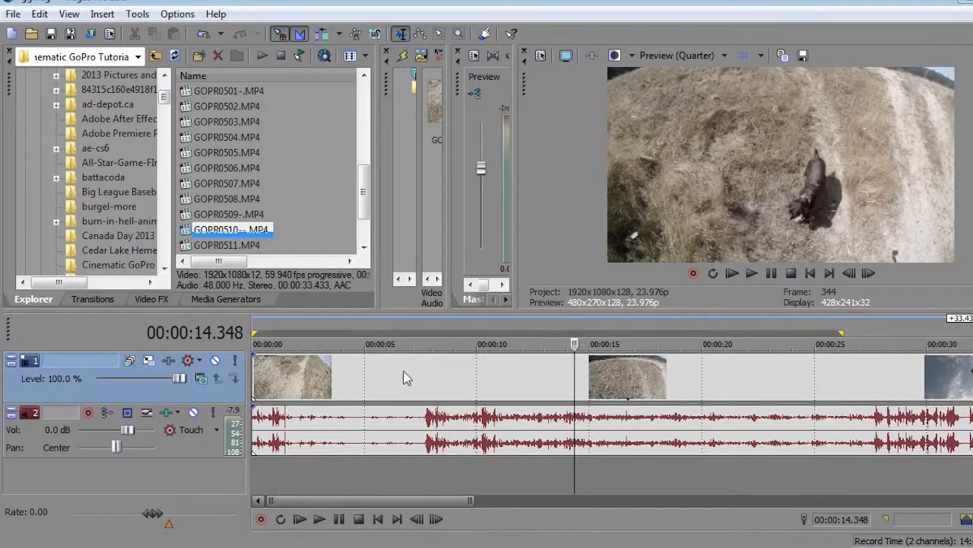
left_click(533, 378)
right_click(533, 378)
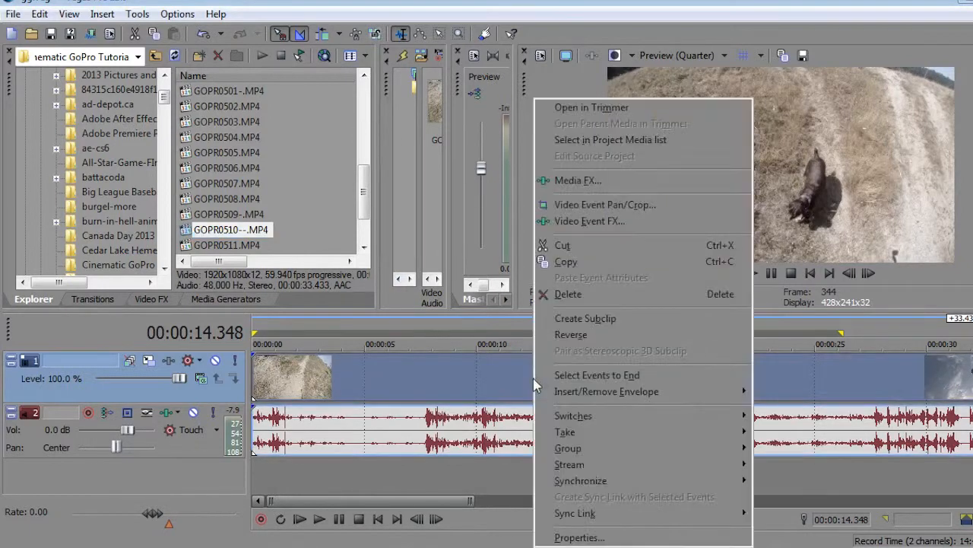
mouse_move(591, 401)
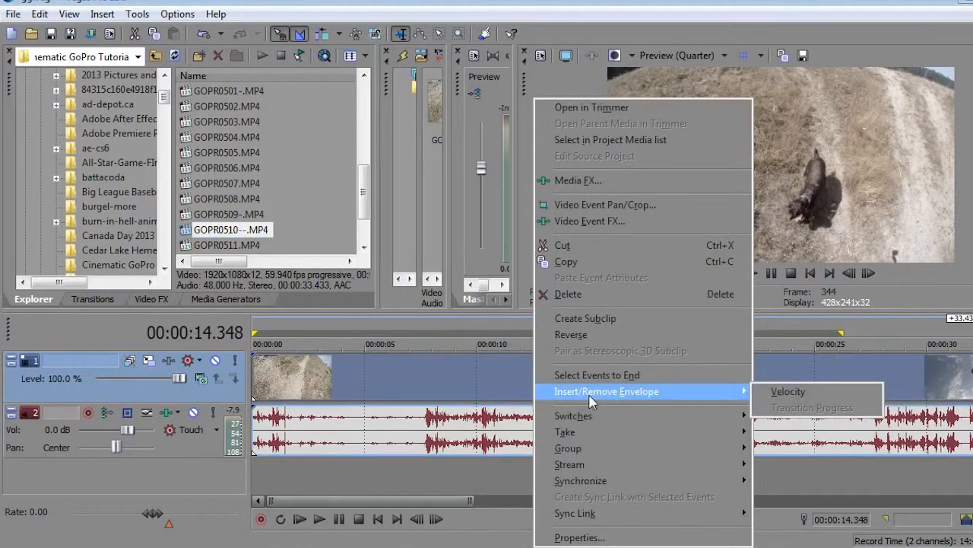
left_click(803, 387)
- Check the fresh clip's playback rate in its event properties
right_click(528, 396)
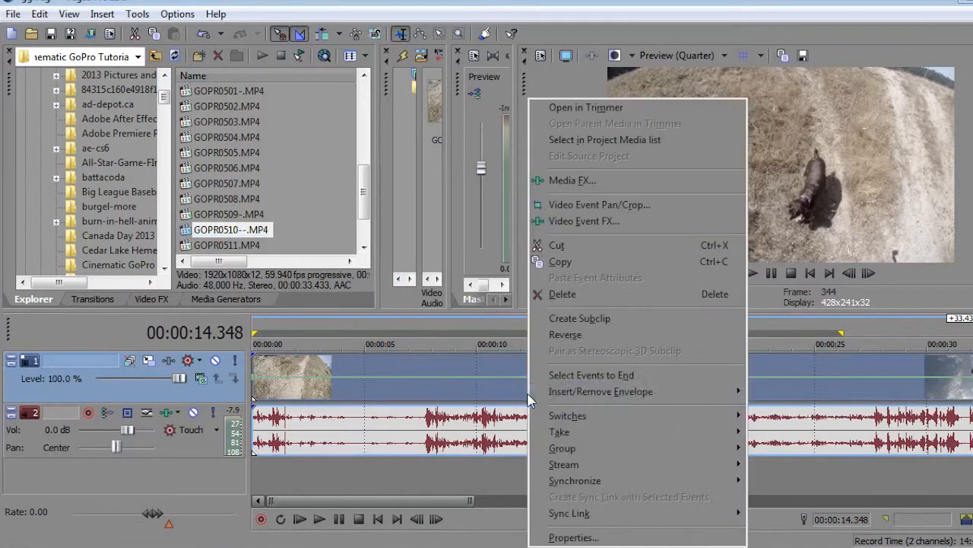
left_click(600, 536)
left_click(492, 273)
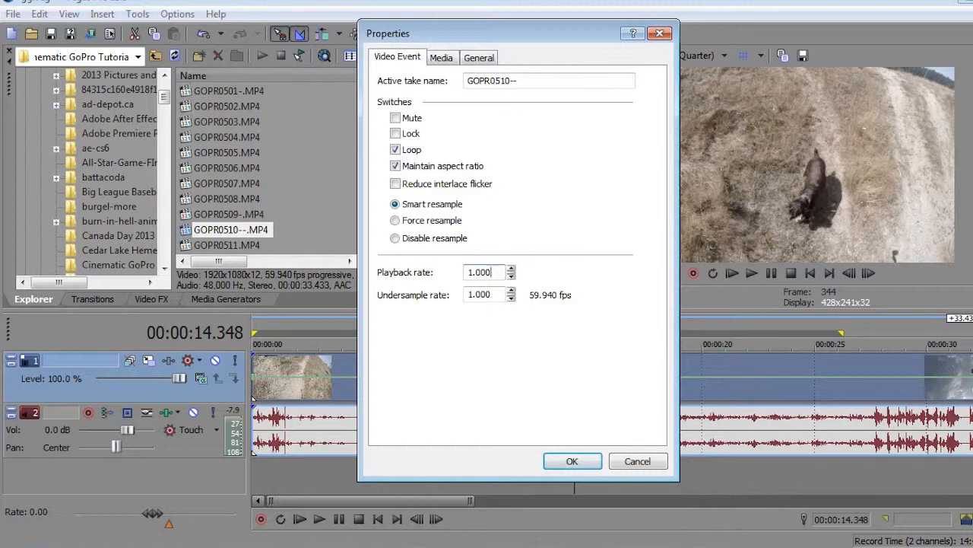
left_click(572, 461)
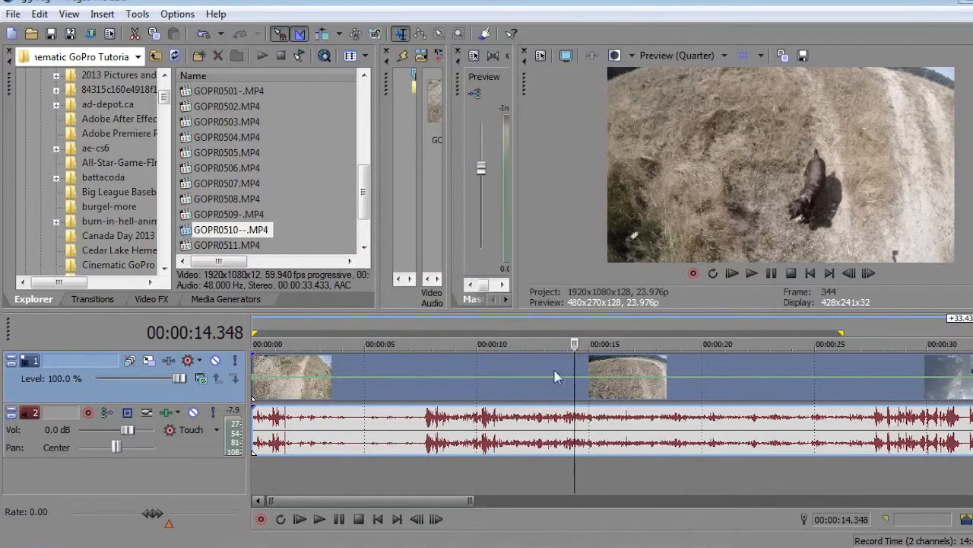
- Trim the fresh clip's start to 00:00:14.348 and its end to leave about 11.9 s, positioned at the timeline's beginning
left_click_drag(258, 370, 577, 376)
key("ctrl+z")
left_click_drag(680, 369, 406, 381)
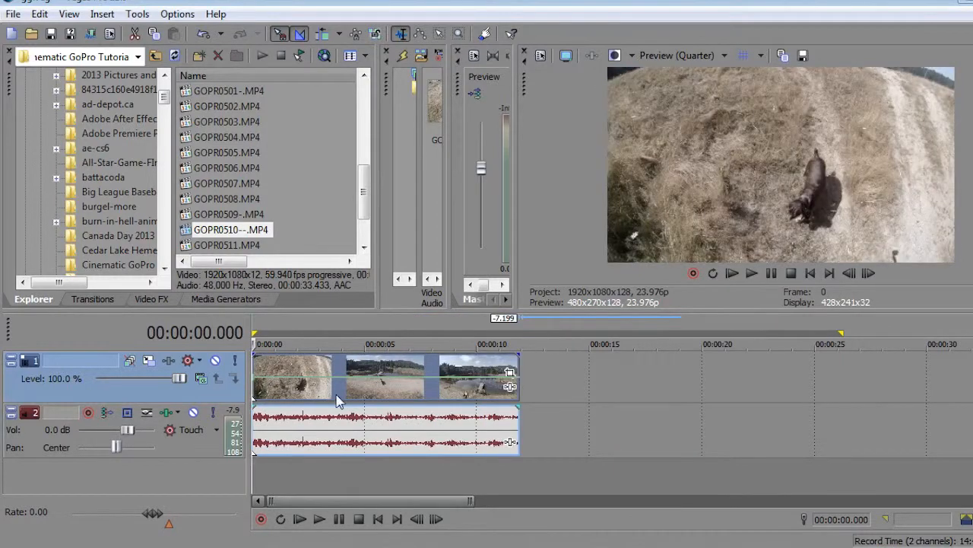
scroll(339, 396, "up", 2)
scroll(339, 395, "down", 2)
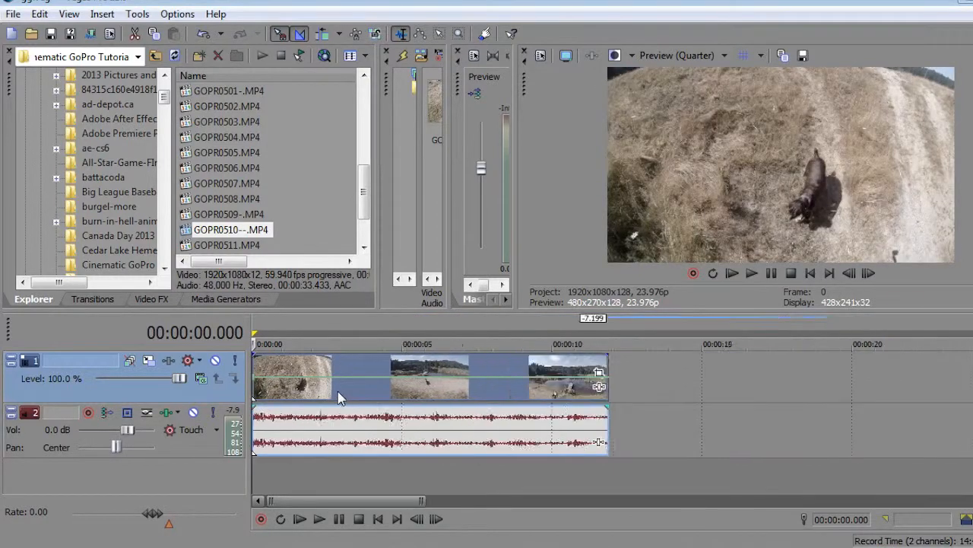
scroll(273, 394, "up", 3)
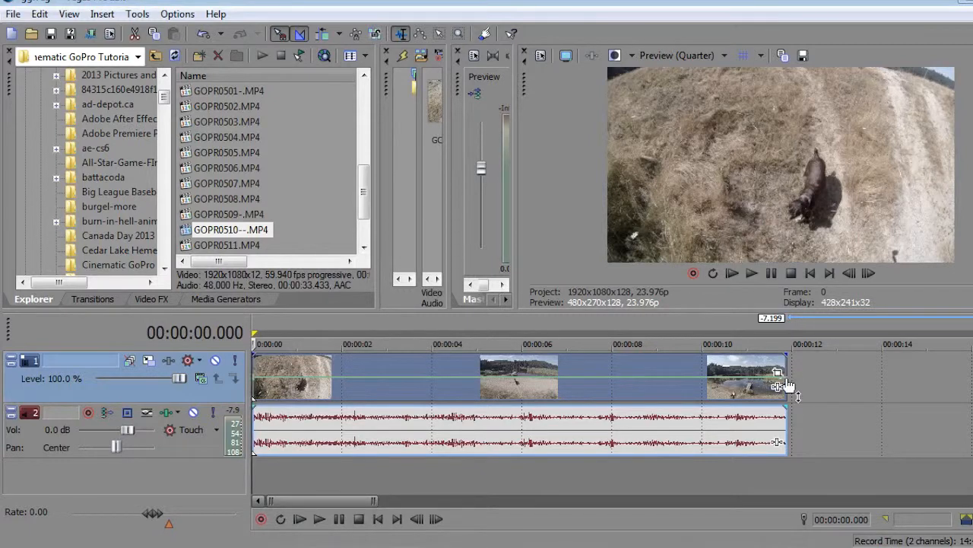
- Check the trimmed clip's playback rate in its video event properties
right_click(325, 389)
left_click(439, 538)
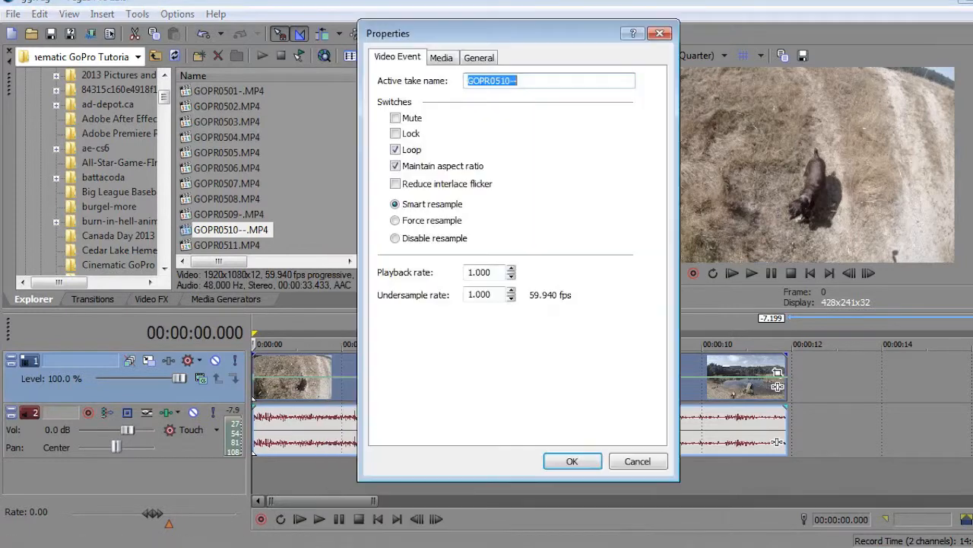
left_click(572, 460)
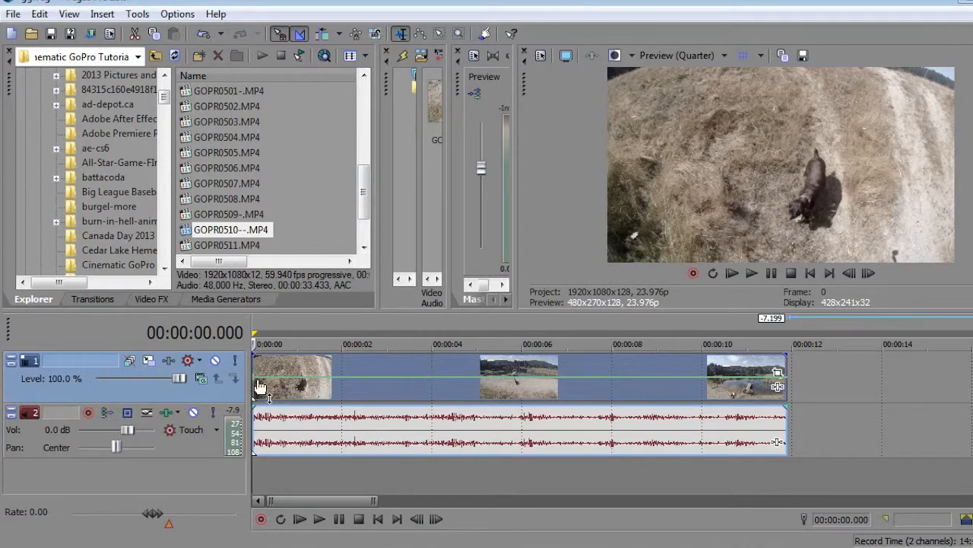
- Add a velocity envelope point at about 1.8 s into the clip and lower it to about 44% speed
right_click(297, 381)
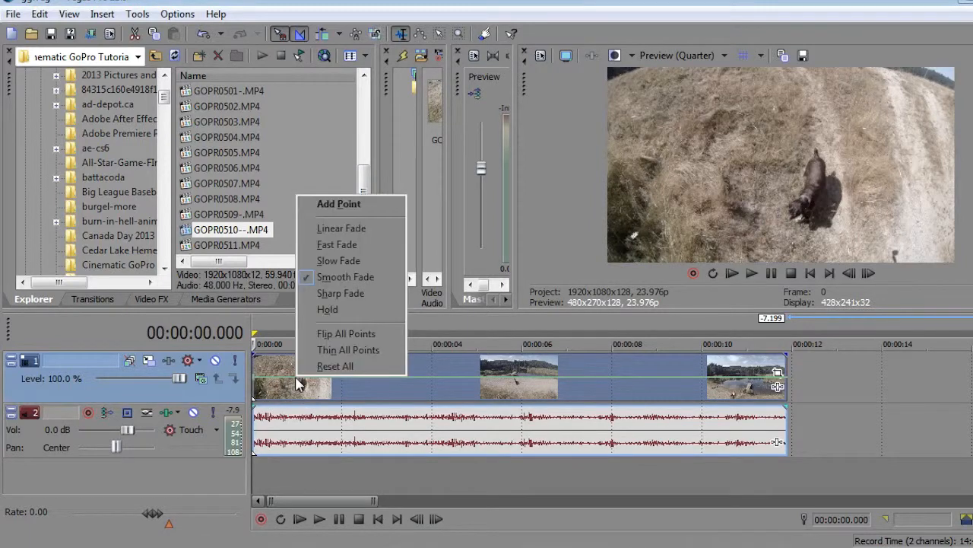
left_click(346, 204)
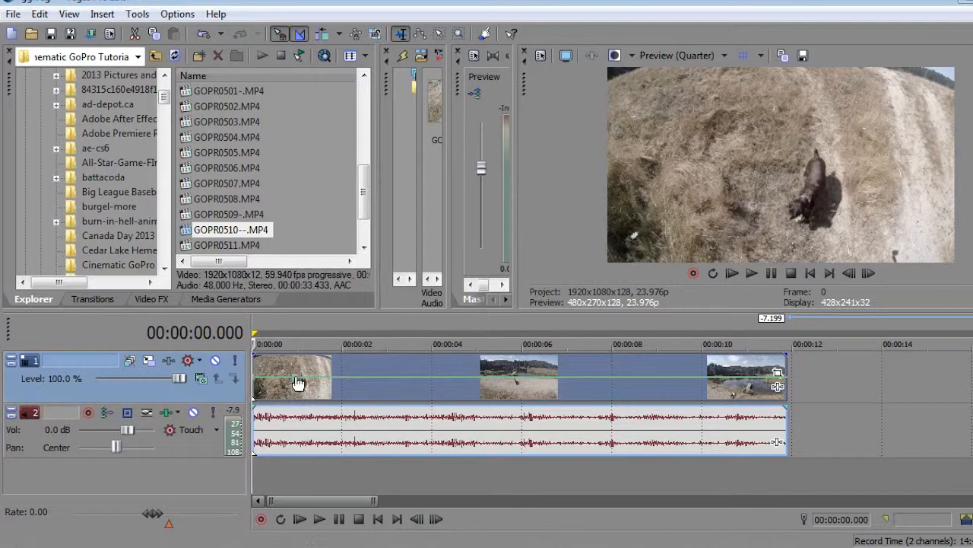
left_click_drag(297, 378, 335, 392)
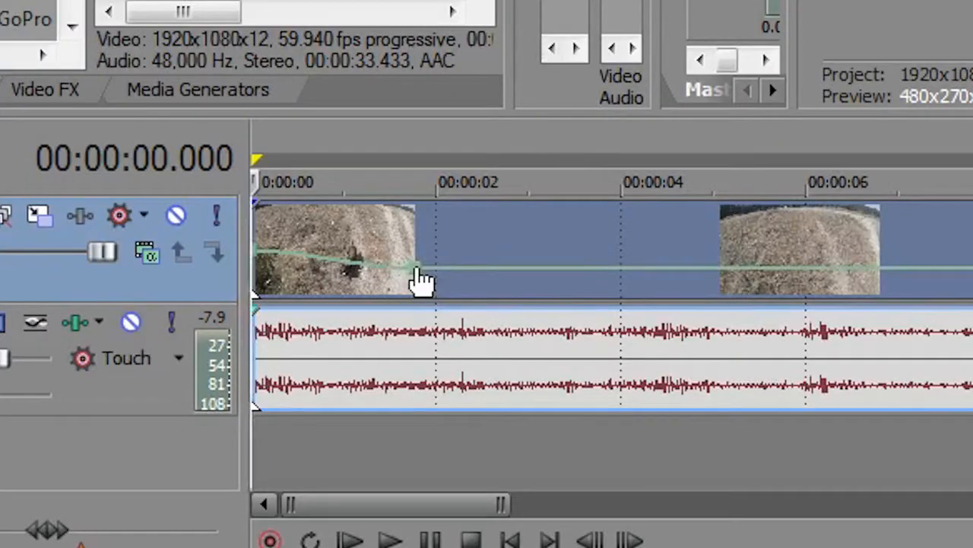
left_click_drag(418, 268, 419, 263)
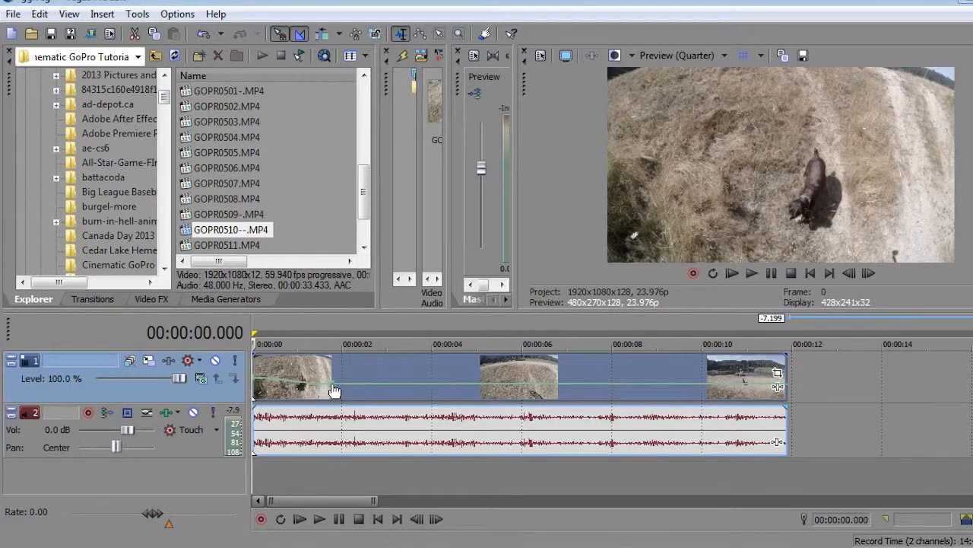
- Set the velocity envelope point at about 1.8 s to 40%
right_click(335, 390)
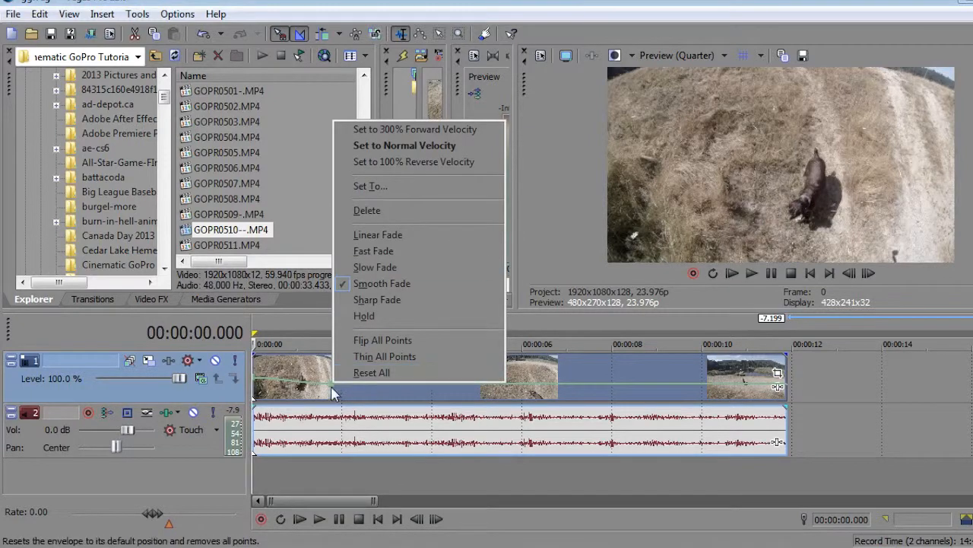
right_click(335, 390)
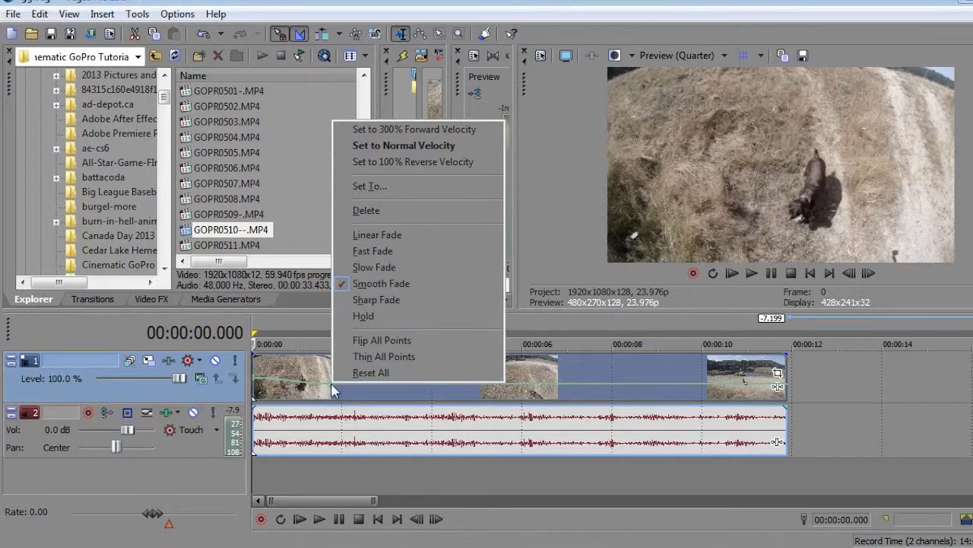
left_click(378, 185)
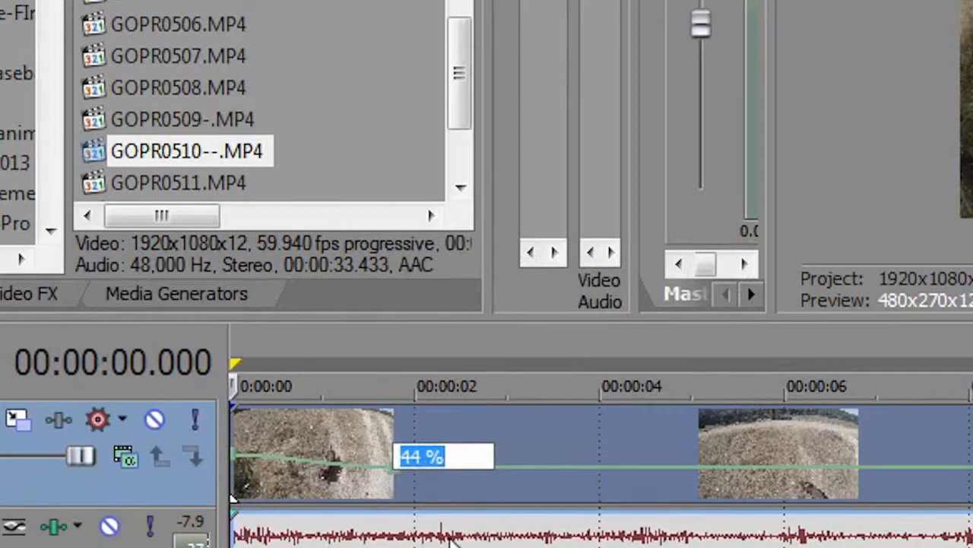
type("40")
key("Return")
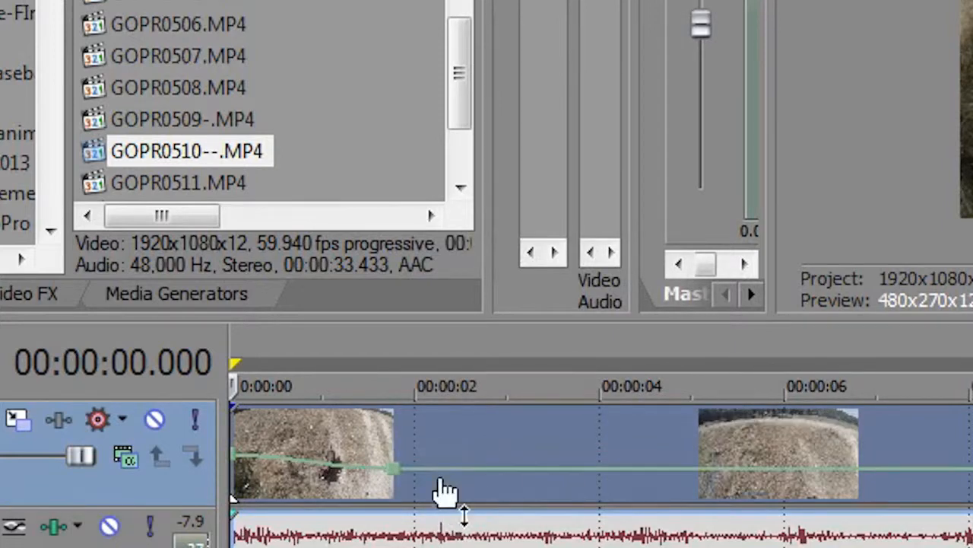
right_click(397, 480)
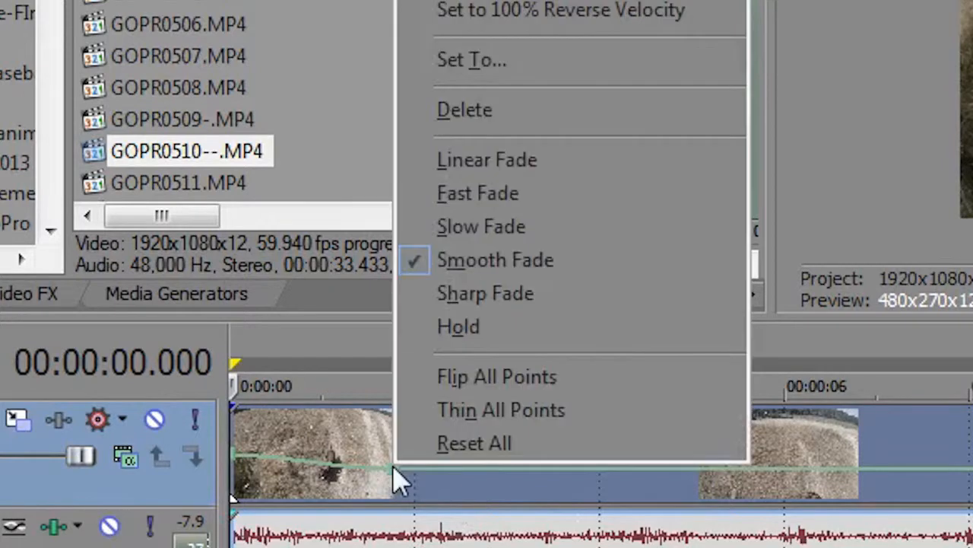
left_click(551, 63)
key("Return")
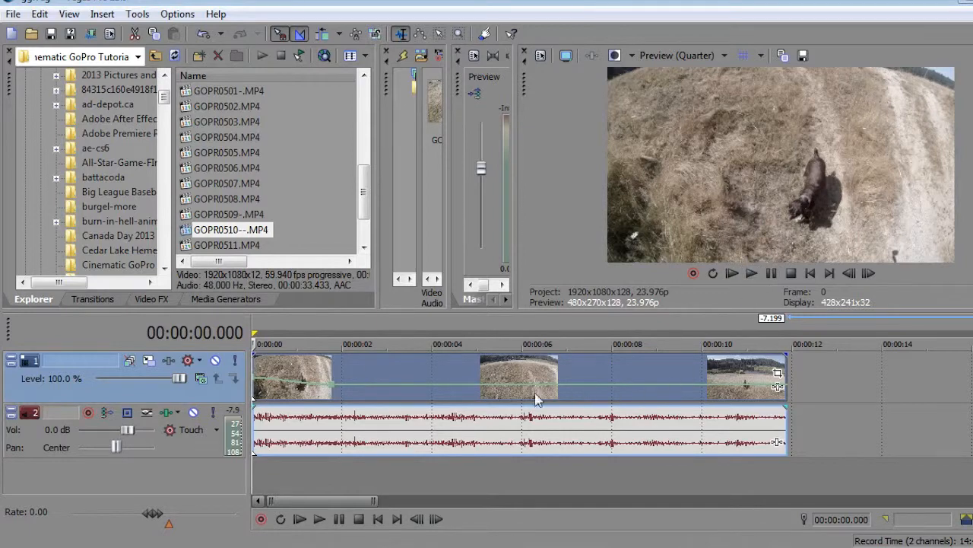
- Check the playback rate in the clip's event properties with the velocity envelope applied
right_click(467, 376)
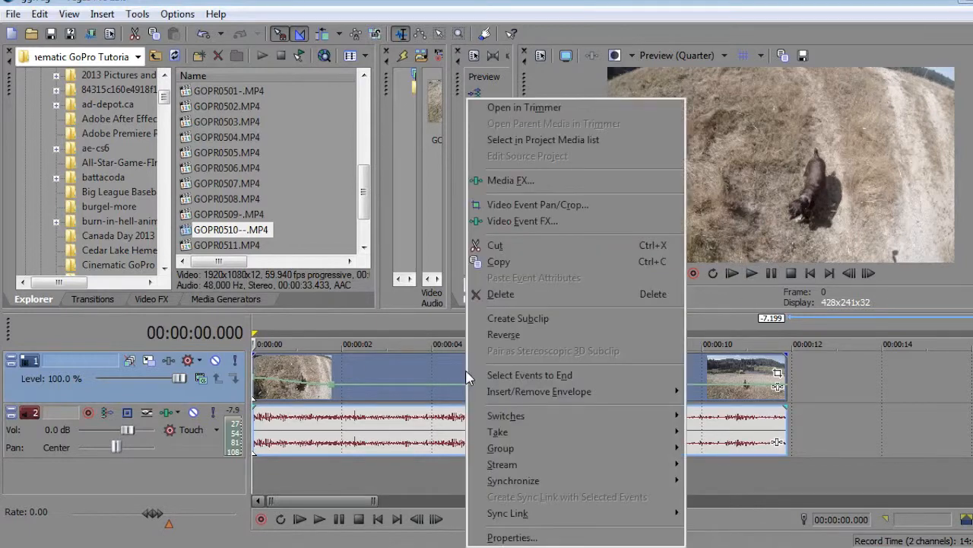
left_click(502, 536)
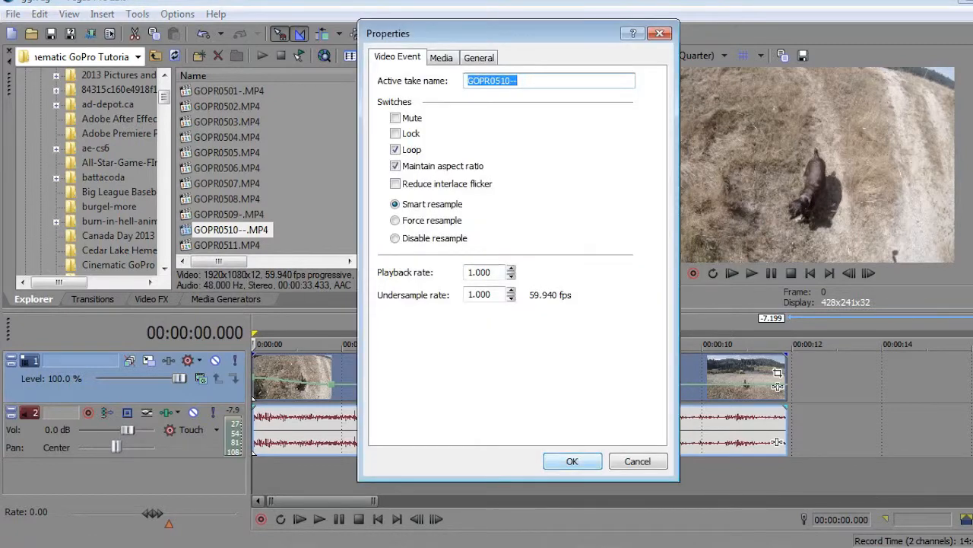
key("Escape")
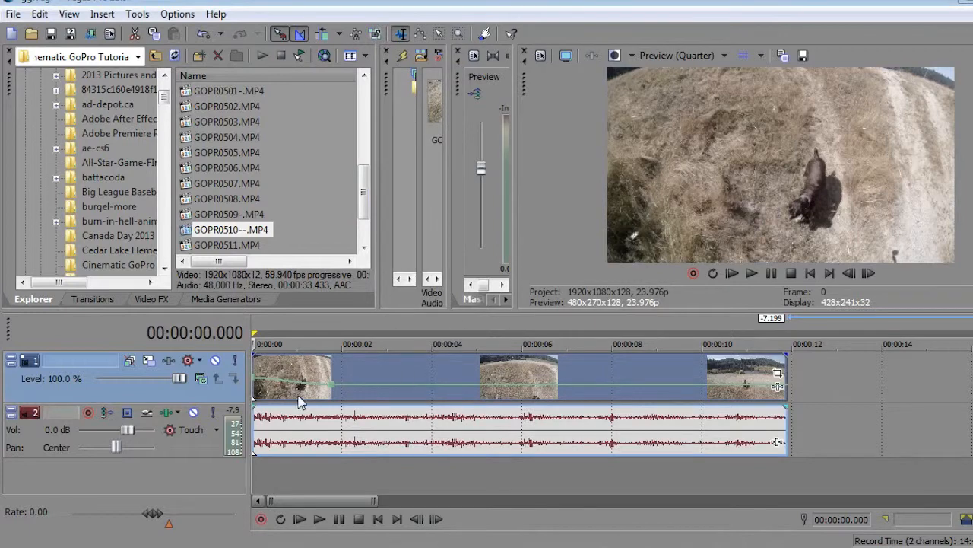
- Play the clip to 00:00:10.219, add a velocity point there, and extend the clip's end to about 15.6 s
left_click(751, 275)
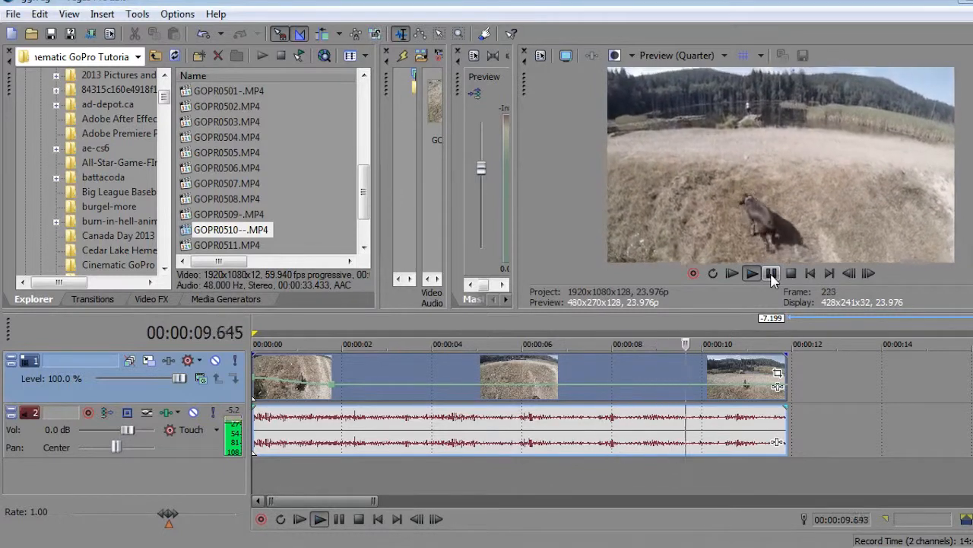
left_click(772, 274)
right_click(715, 390)
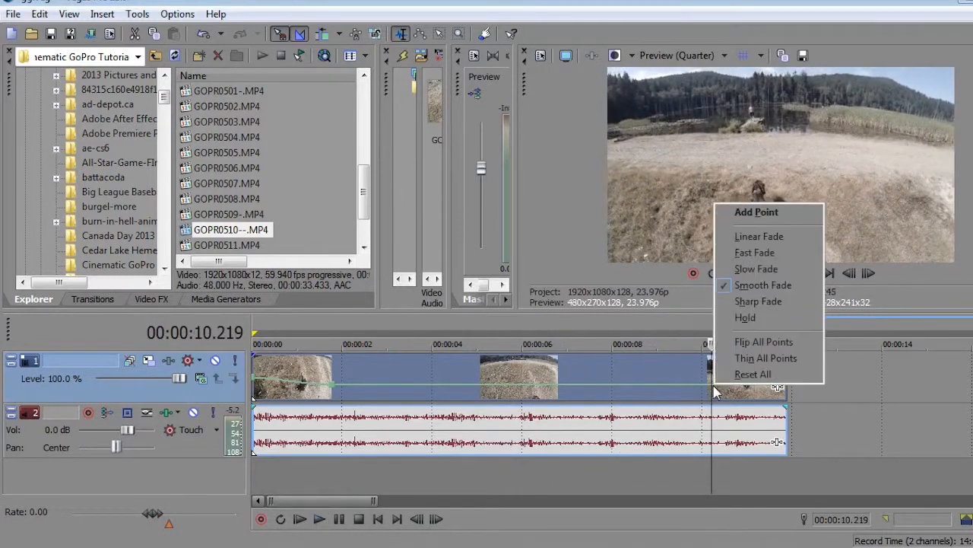
left_click(749, 214)
left_click_drag(768, 367, 953, 367)
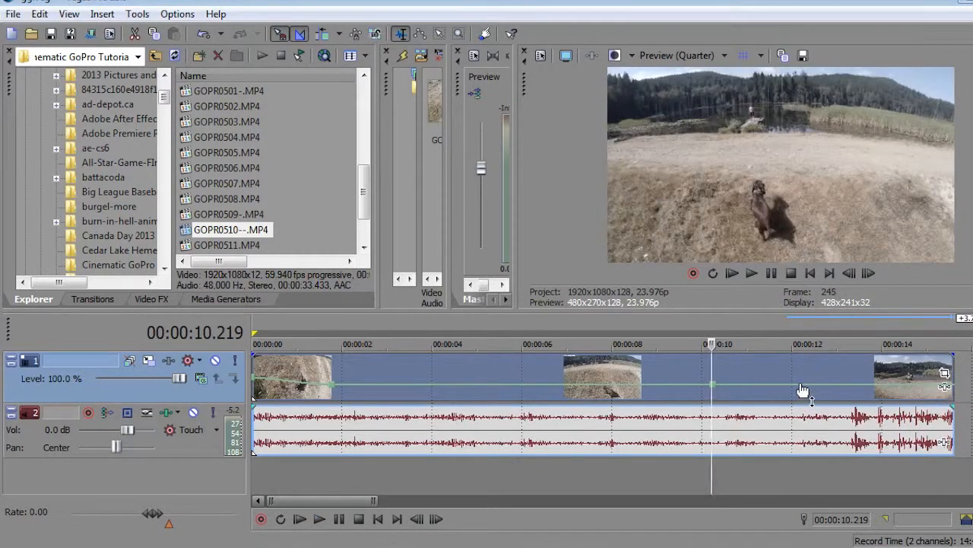
- Add a velocity point at about 12 s and raise it to the top of the envelope for a fast ramp
right_click(798, 384)
left_click(821, 217)
left_click_drag(795, 387, 795, 358)
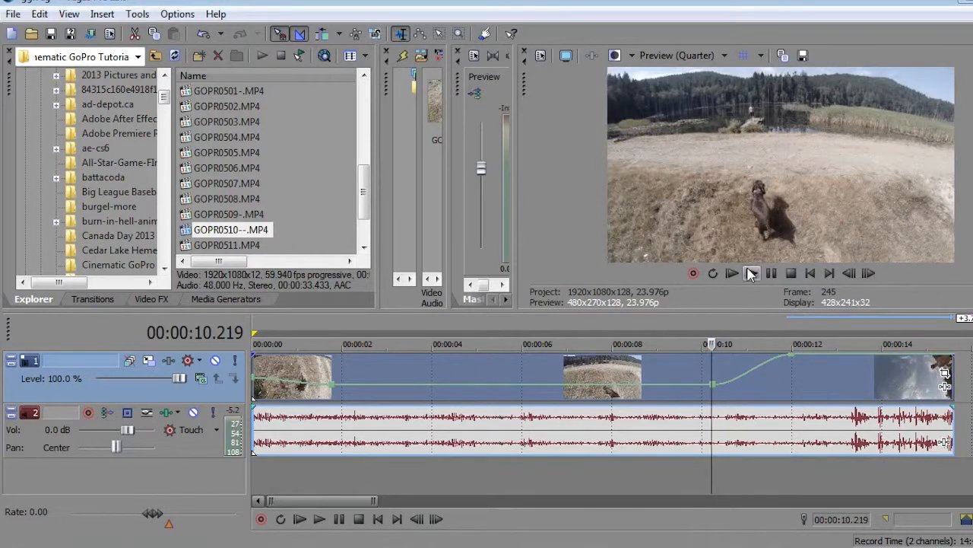
left_click_drag(790, 364, 796, 359)
- Play back the speed-up ramp from 00:00:10.219 to about 00:00:13.8
left_click(751, 273)
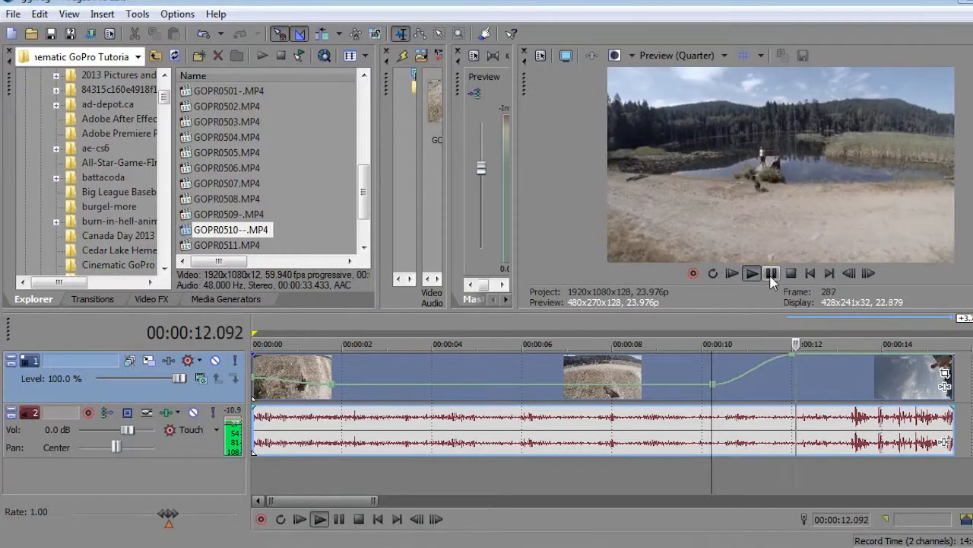
left_click(771, 274)
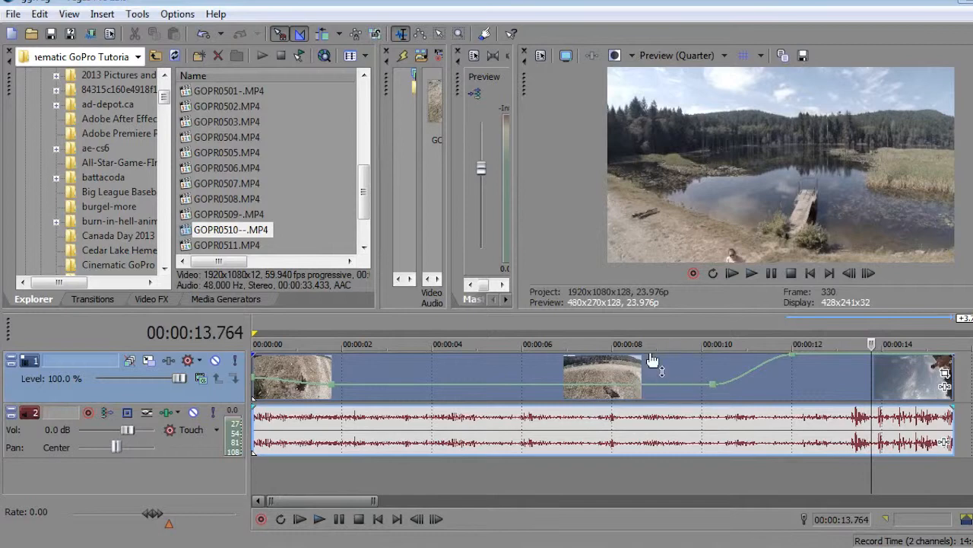
scroll(874, 372, "down", 2)
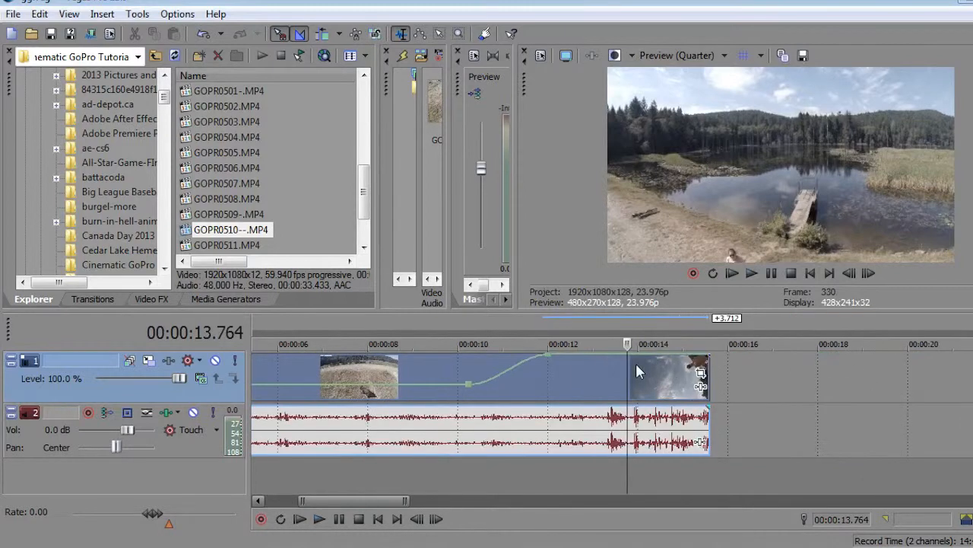
scroll(373, 391, "up", 2)
- Place the cursor at 00:00:01.710 and set the velocity point beside it to 20%
left_click(333, 326)
left_click(330, 329)
scroll(330, 326, "up", 2)
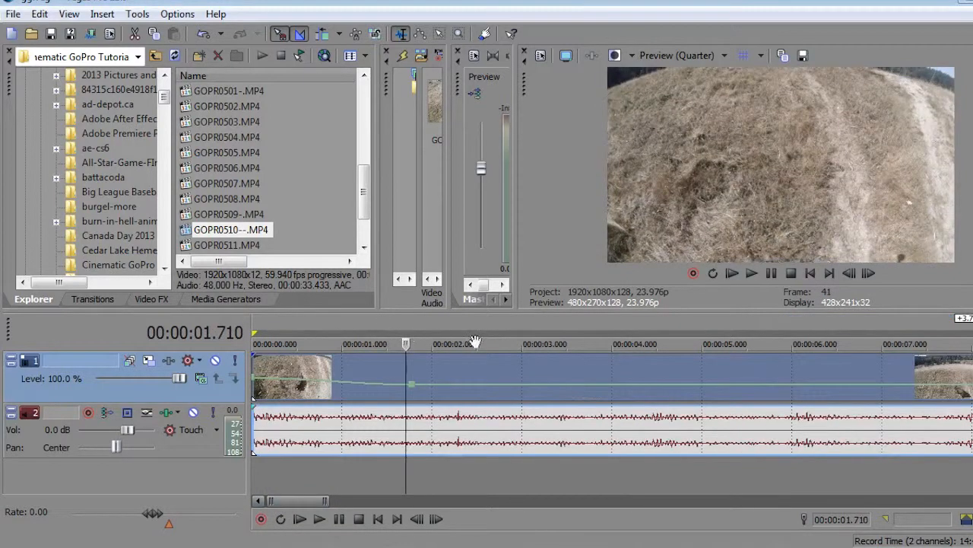
right_click(413, 384)
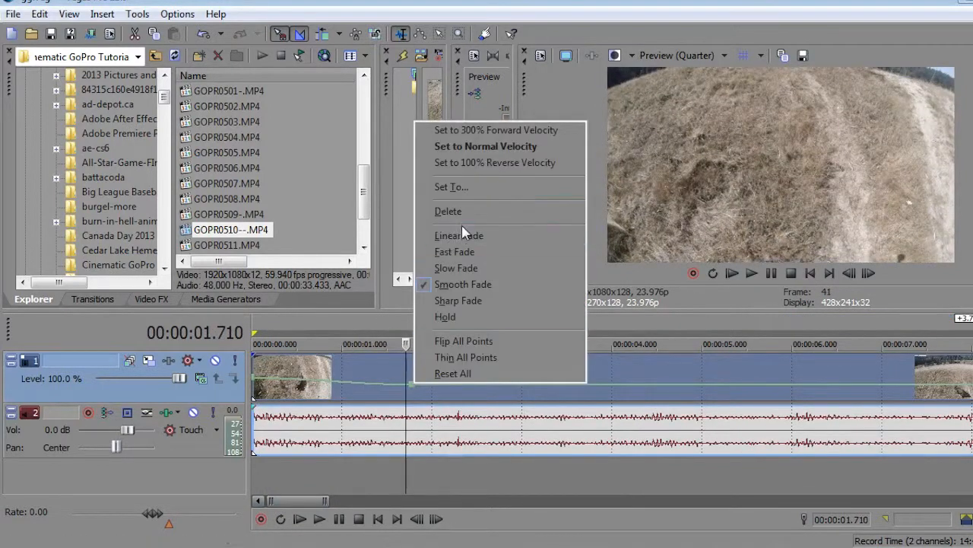
left_click(475, 188)
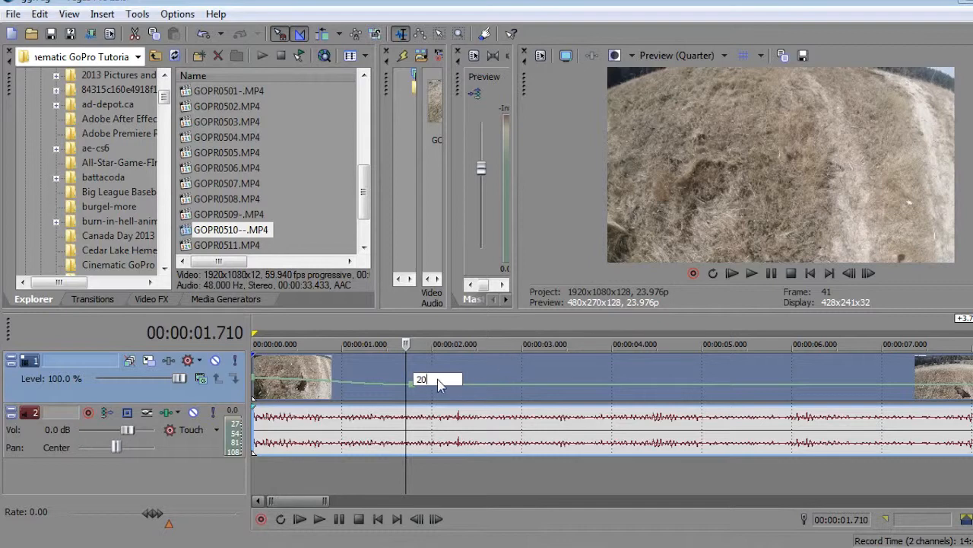
key("Return")
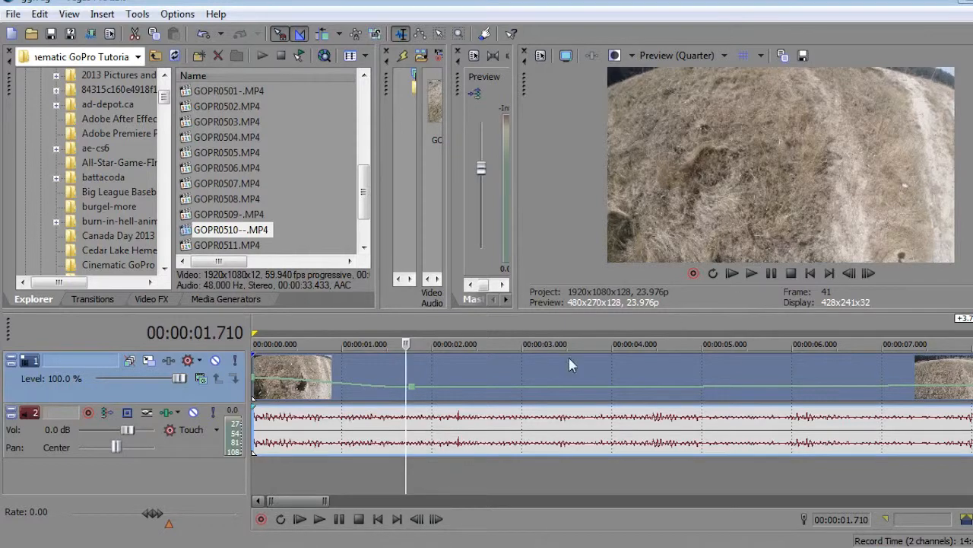
- Play the clip from 00:00:01.710 through the final ramp in a temporarily enlarged preview to examine its motion
left_click(752, 273)
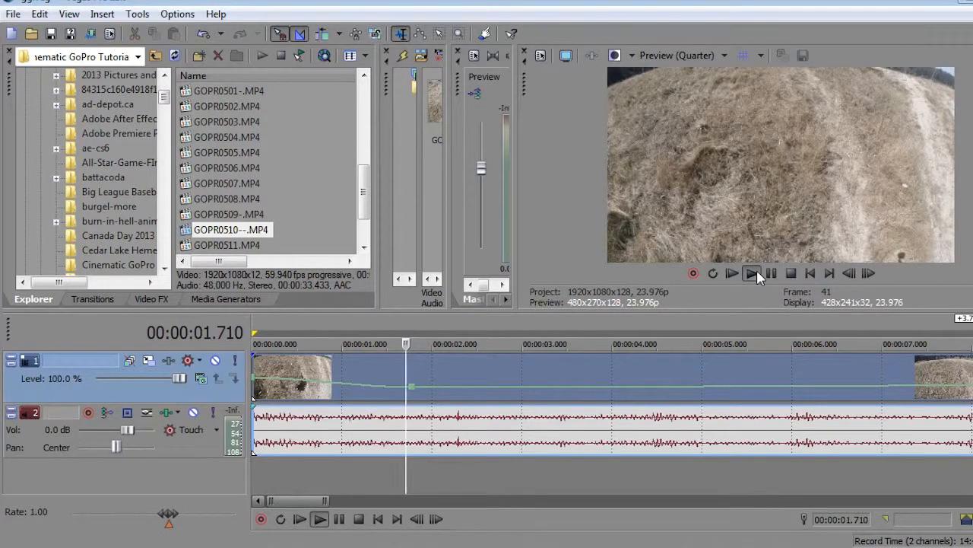
left_click_drag(781, 313, 779, 394)
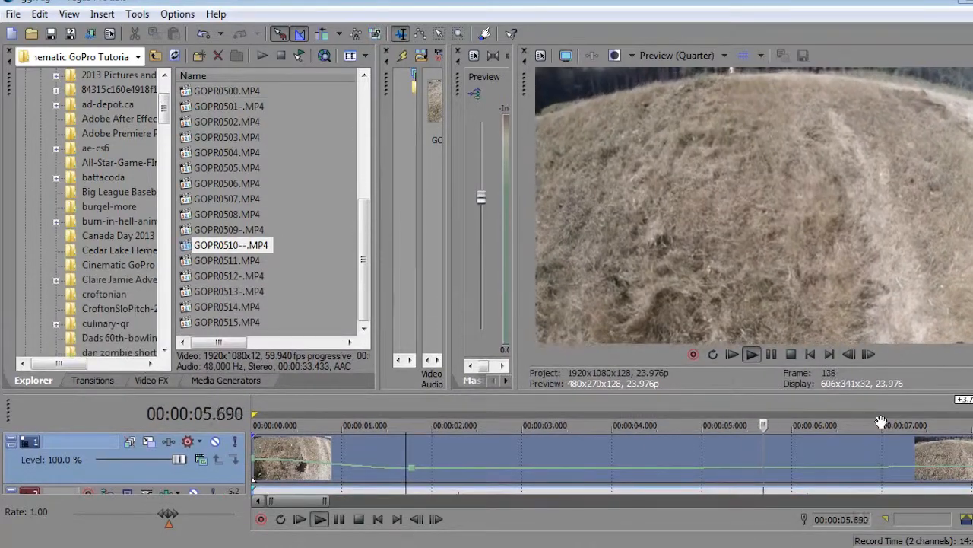
scroll(935, 447, "down", 5)
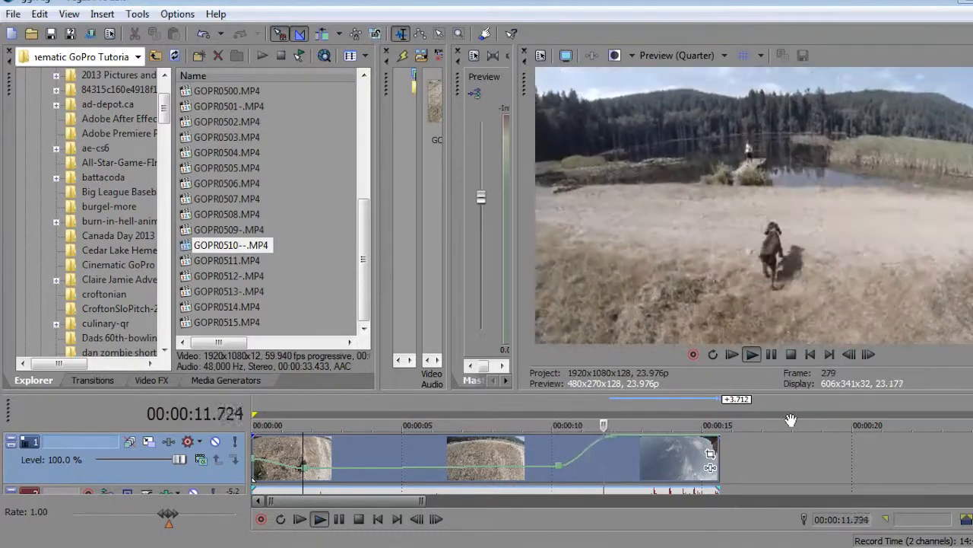
key("Return")
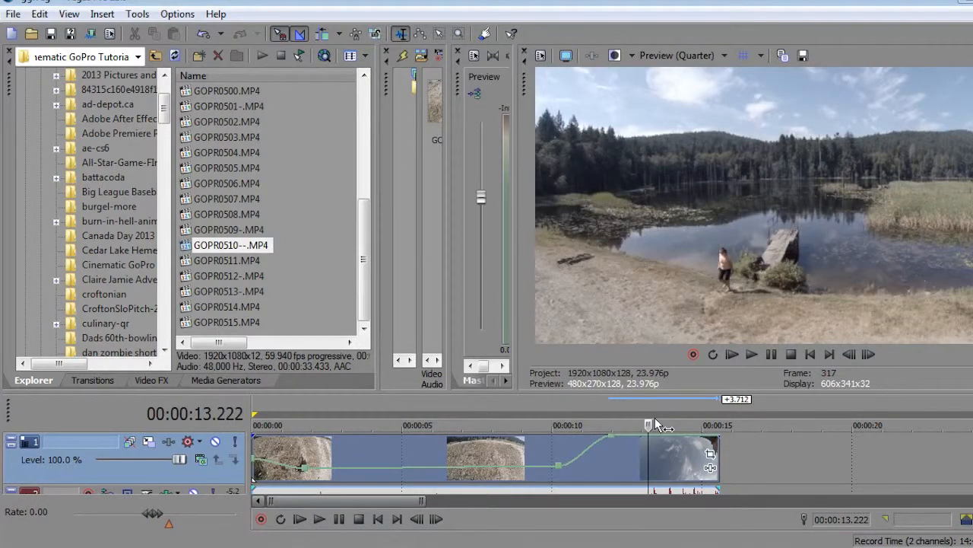
left_click_drag(561, 391, 558, 306)
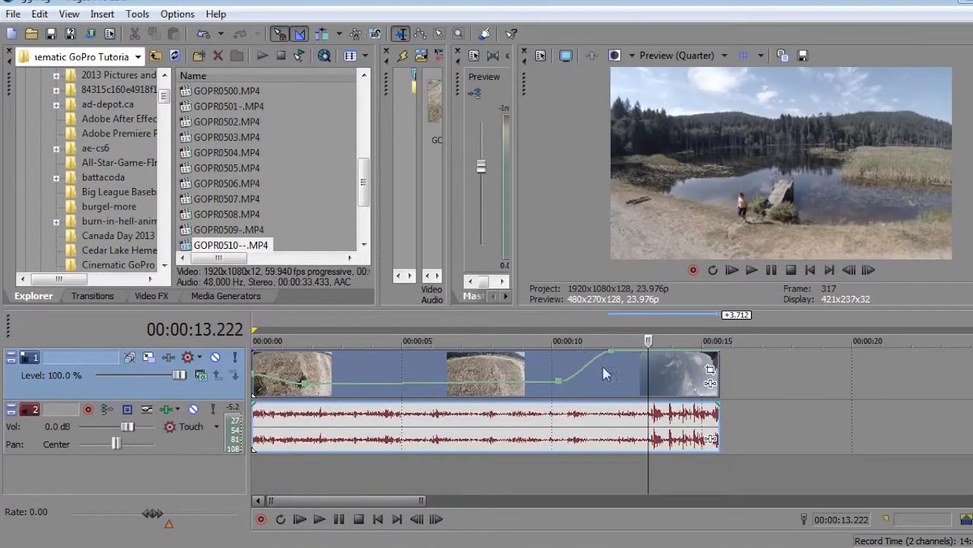